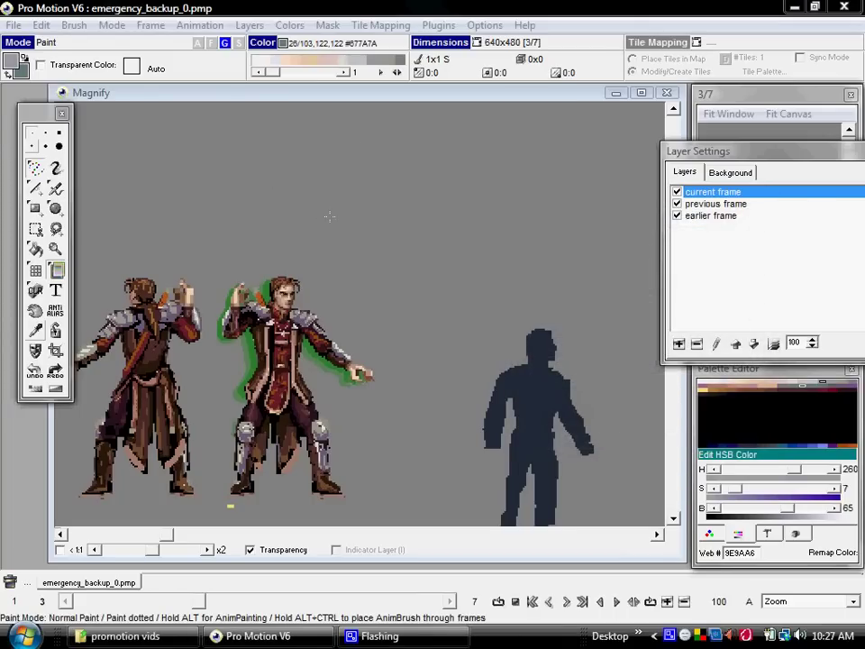
Step: Choose the large round brush and enlarge it to 24x24 pixels
drag(247, 93, 242, 89)
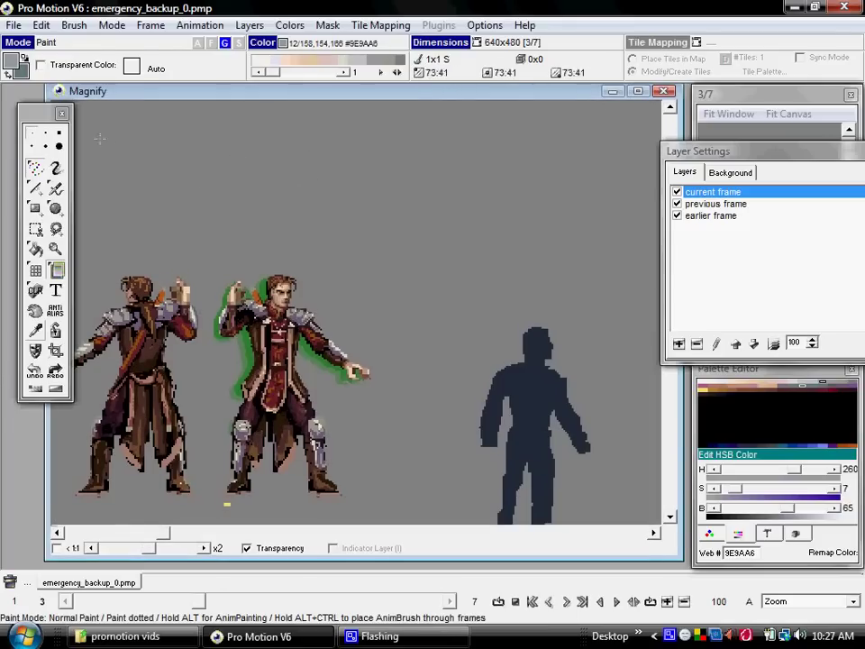
drag(33, 115, 40, 119)
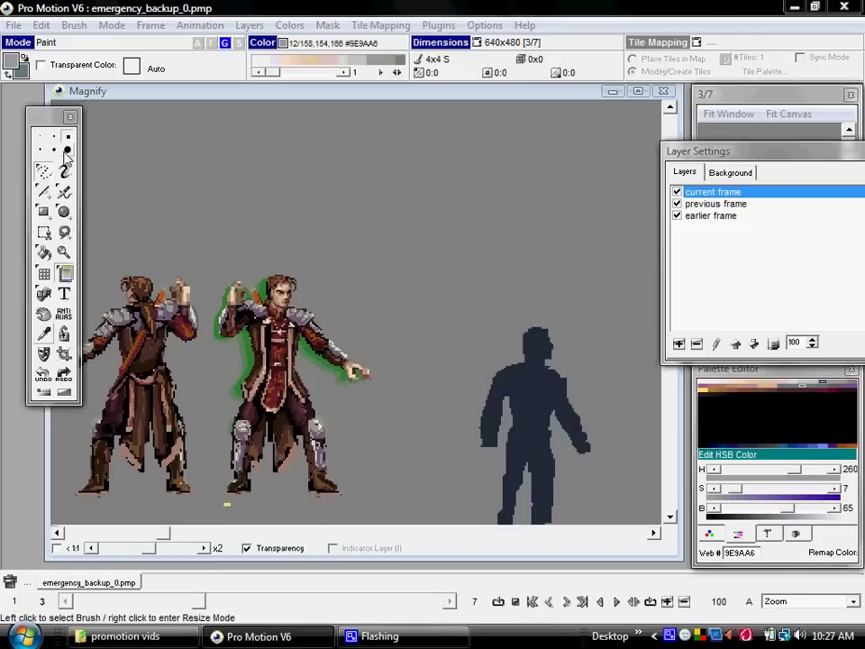
click(54, 151)
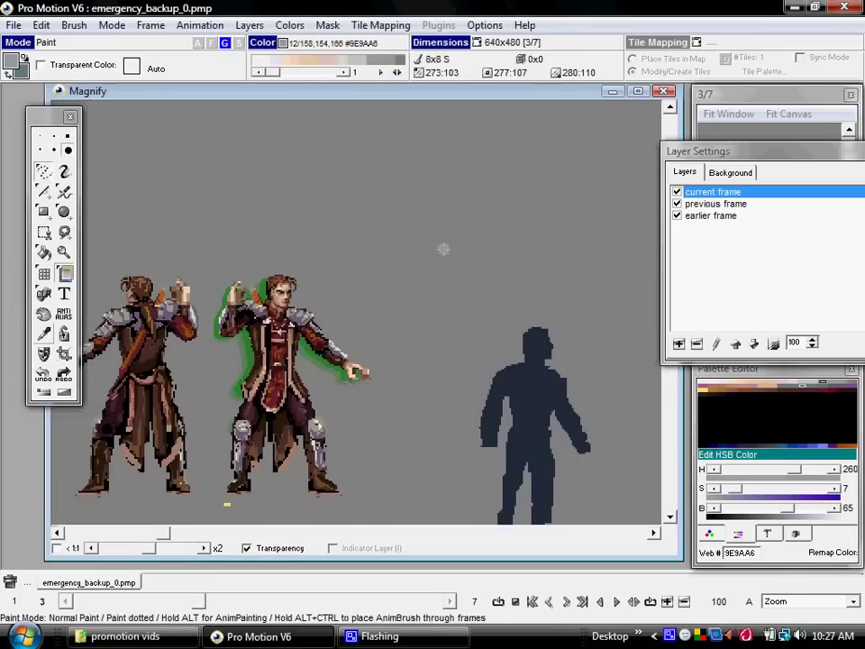
key(plus)
key(plus)
key(plus)
key(plus)
key(plus)
key(plus)
key(plus)
key(plus)
key(plus)
key(plus)
key(plus)
key(plus)
key(plus)
key(plus)
key(plus)
key(plus)
key(plus)
key(plus)
key(plus)
key(plus)
key(minus)
key(minus)
key(minus)
key(minus)
key(minus)
scroll(437, 241, down, 3)
key(plus)
key(plus)
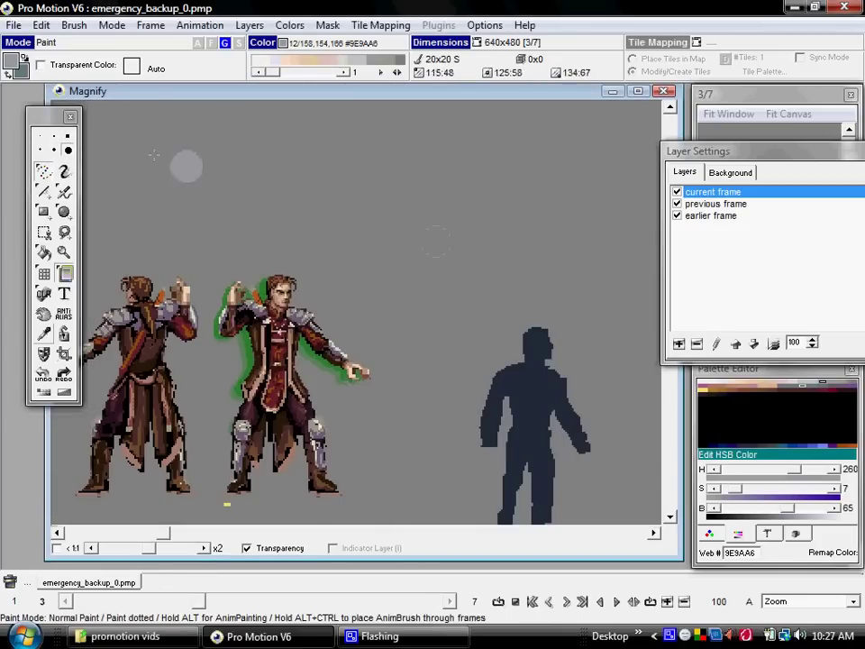
scroll(473, 271, up, 3)
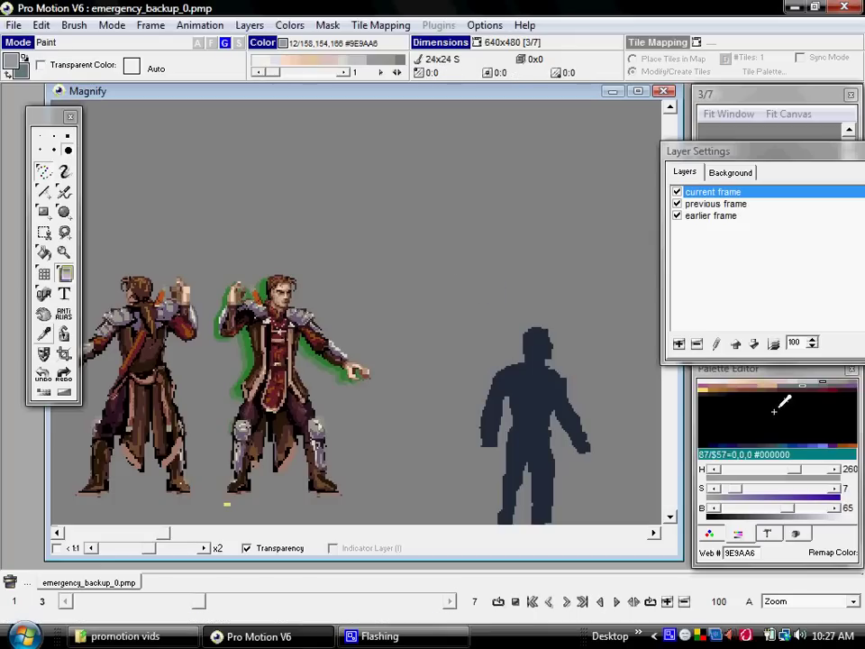
Step: Pick skin tone #BF9080 from the front-facing figure's face as the paint colour and try a stroke above the figures
click(775, 443)
click(762, 385)
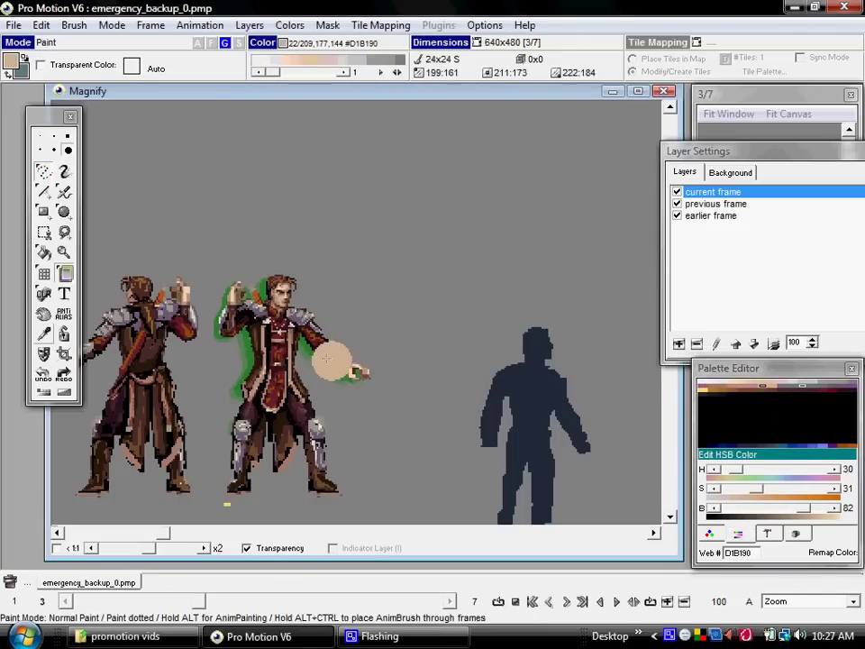
click(281, 298)
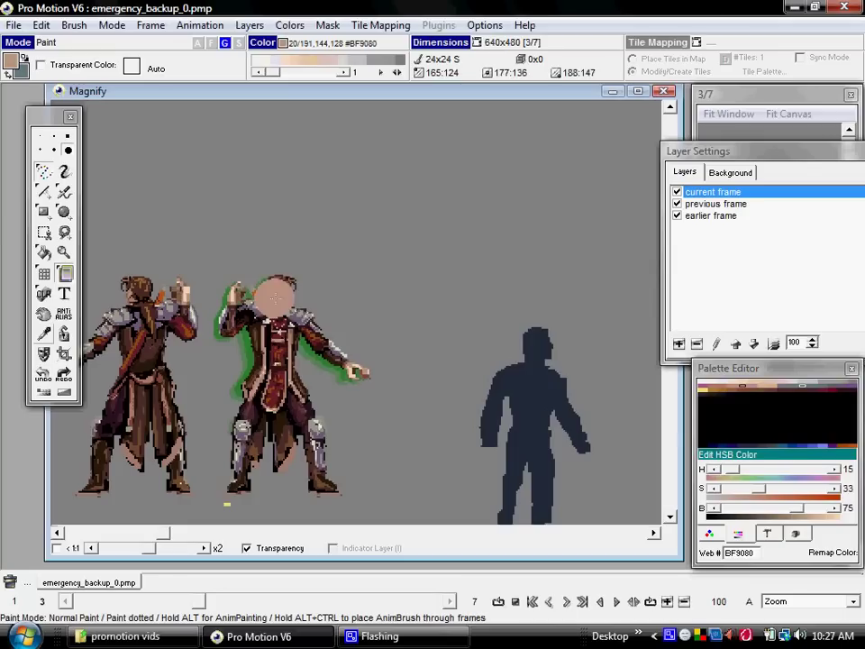
click(46, 336)
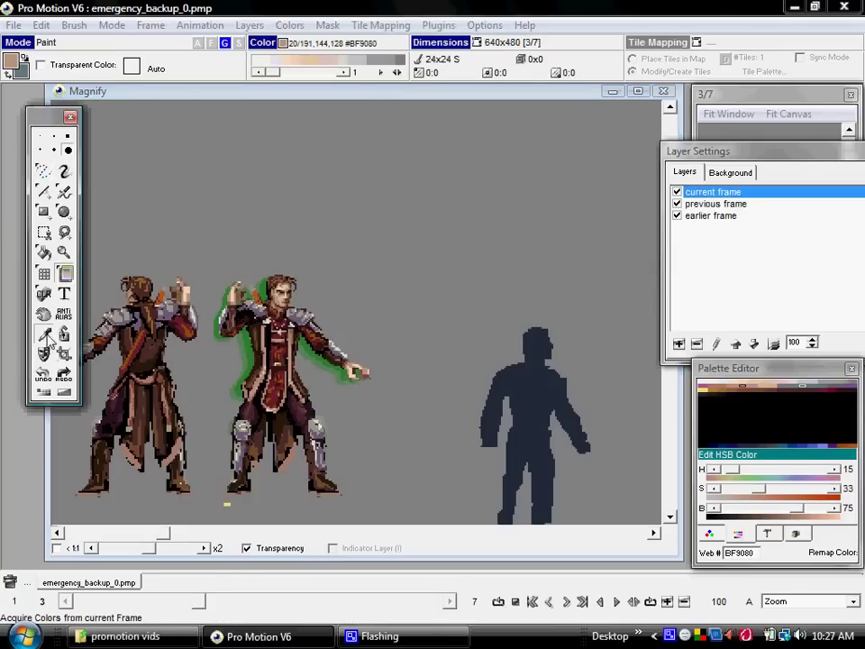
mouse_move(304, 189)
mouse_down()
mouse_move(522, 197)
mouse_move(402, 181)
mouse_up()
key(ctrl+z)
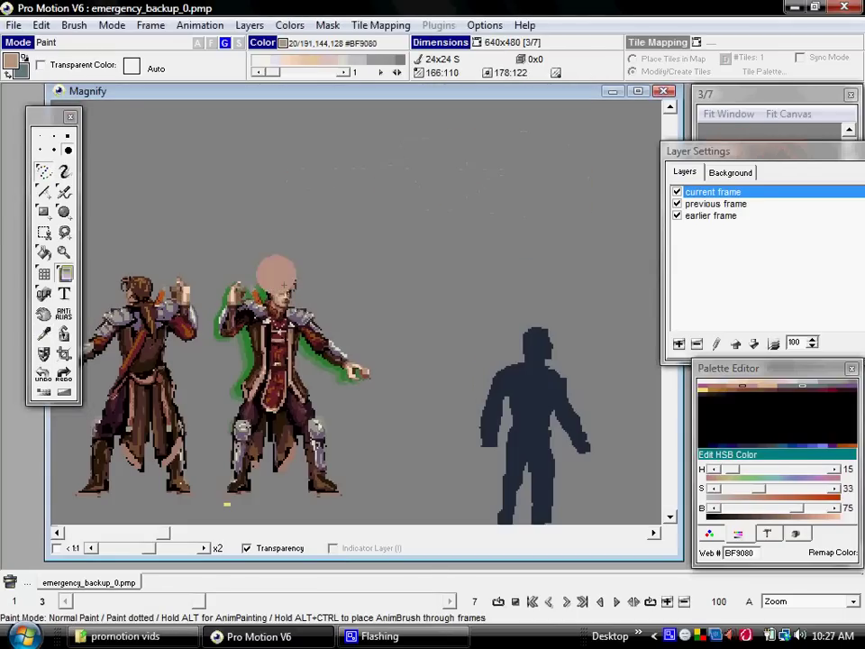
Step: Capture the front-facing figure's head and shoulders as a freehand brush and try stamping copies in the empty area above
click(64, 232)
mouse_move(245, 311)
mouse_down()
mouse_move(277, 343)
mouse_move(301, 234)
mouse_up()
click(434, 160)
click(520, 174)
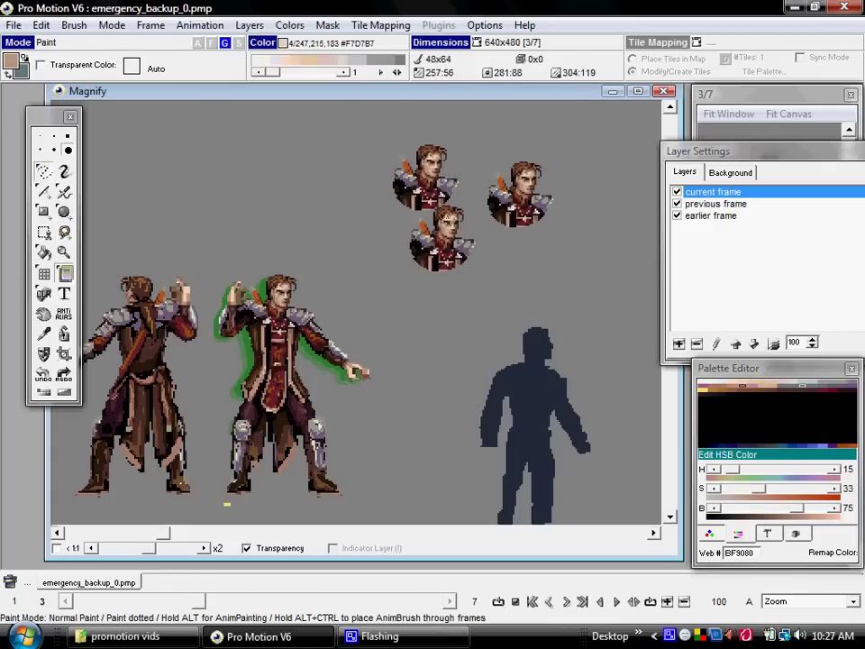
key(ctrl+z)
key(ctrl+z)
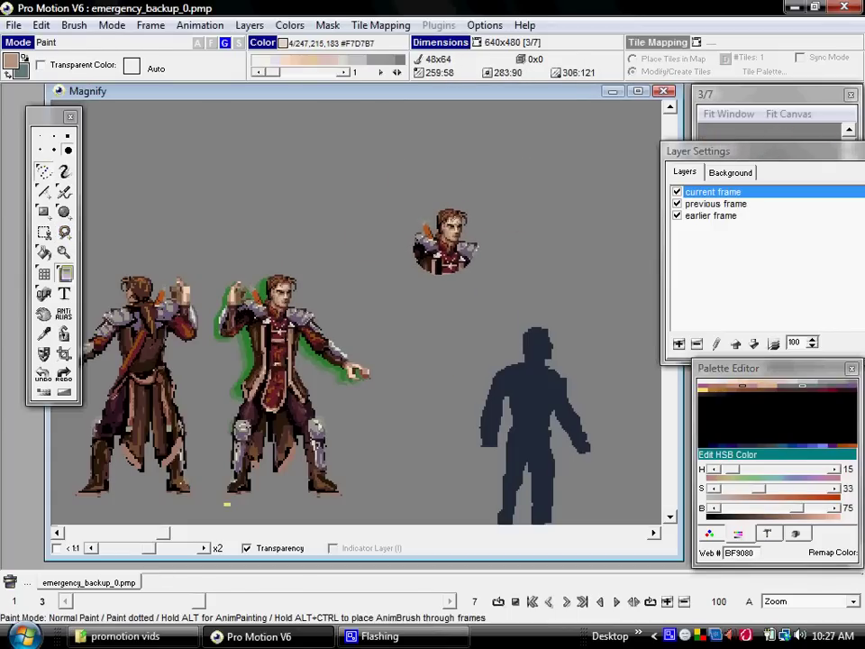
key(period)
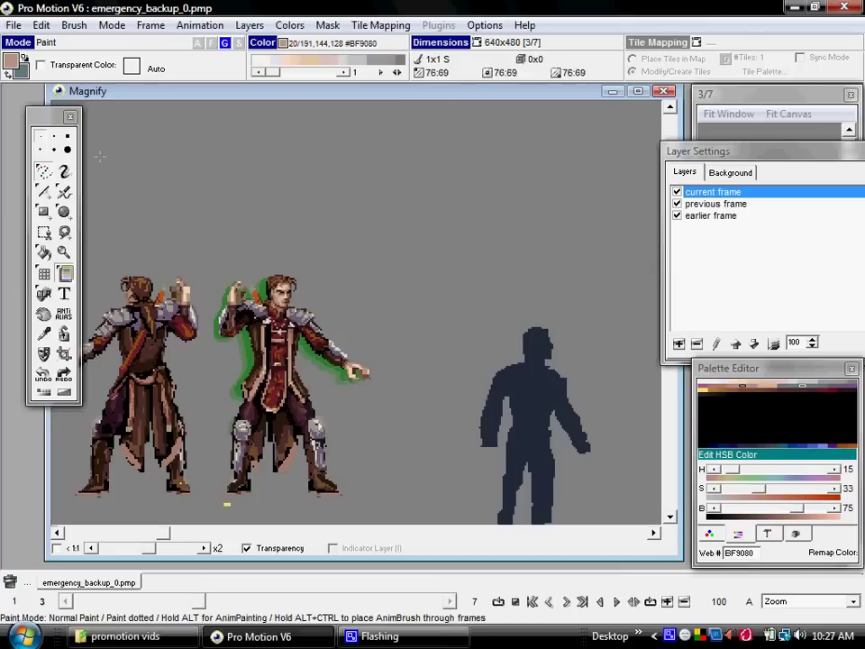
Step: Enlarge the round brush to 12x12 pixels and try one continuous wavy stroke across the area above the figures
click(66, 150)
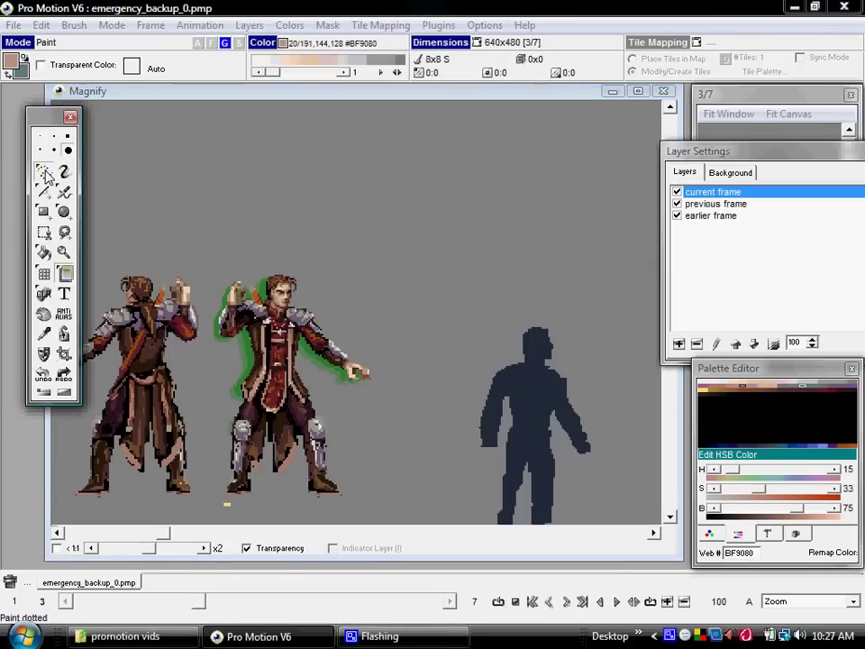
key(plus)
click(64, 171)
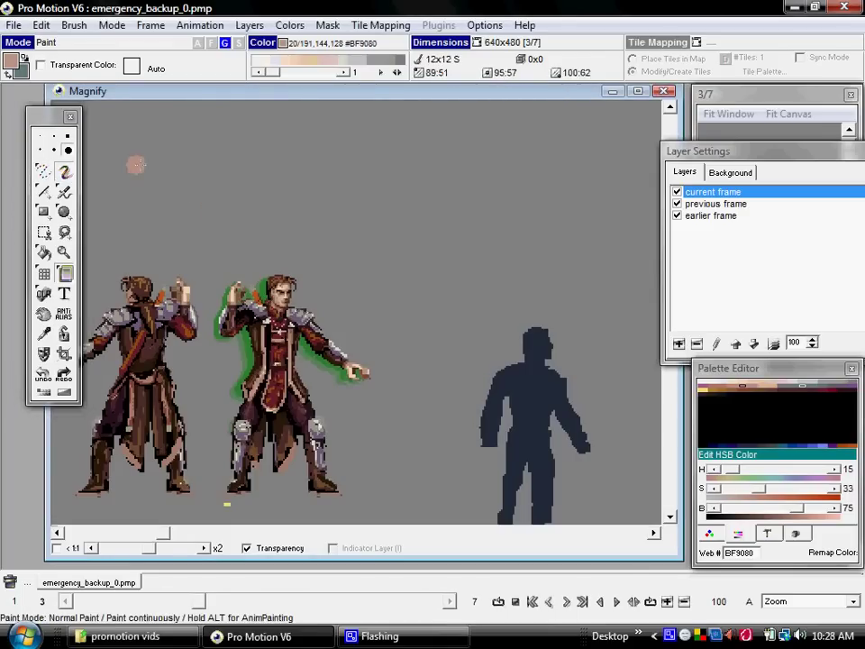
mouse_move(137, 171)
mouse_down()
mouse_move(280, 145)
mouse_move(319, 145)
mouse_move(441, 173)
mouse_move(549, 170)
mouse_move(594, 157)
mouse_up()
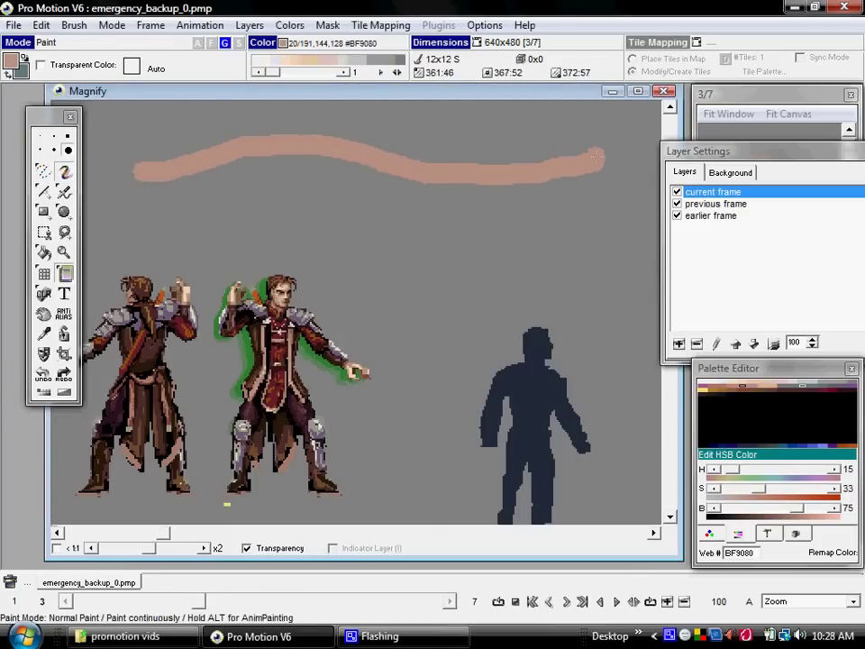
key(ctrl+z)
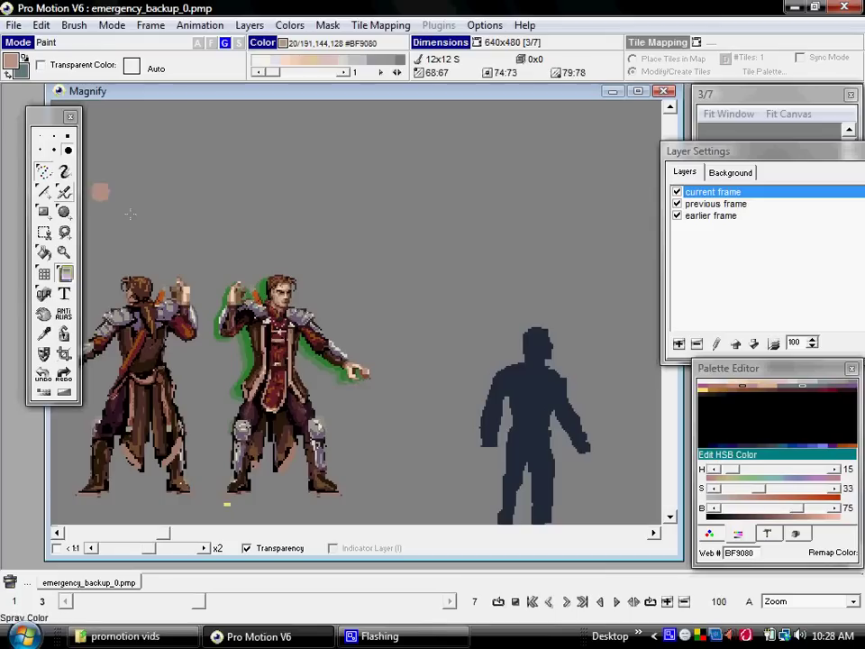
Step: Try dotted strokes across the canvas, and a straight line above the figures, with the 12x12 brush
click(46, 177)
mouse_move(138, 162)
mouse_down()
mouse_move(447, 213)
mouse_move(397, 351)
mouse_move(418, 260)
mouse_move(215, 153)
mouse_move(164, 273)
mouse_move(230, 283)
mouse_up()
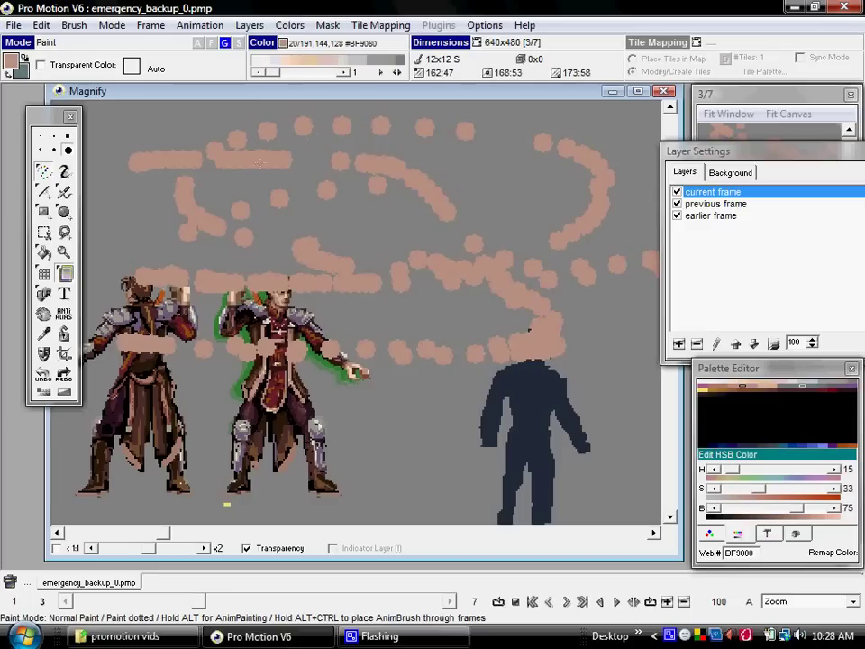
key(ctrl+z)
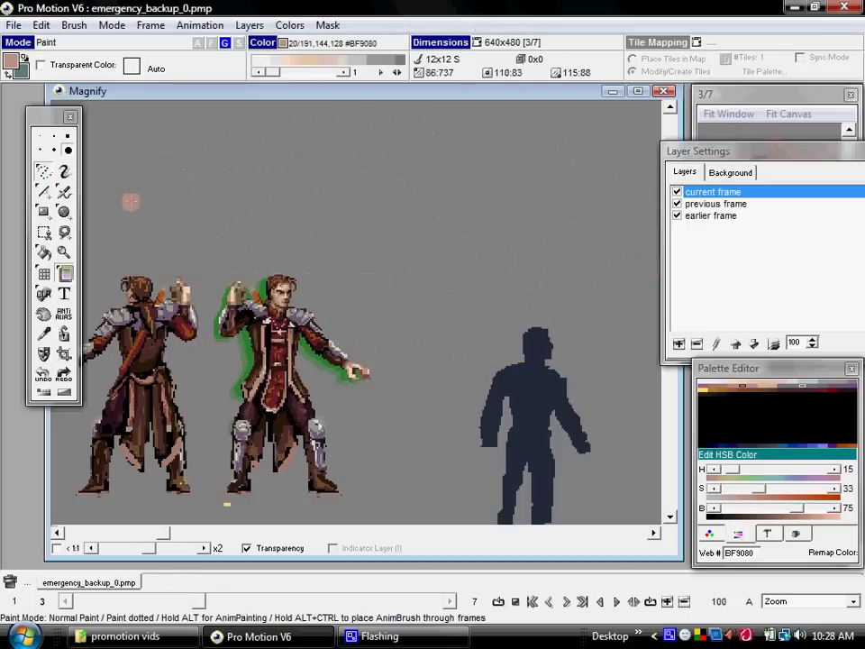
click(45, 193)
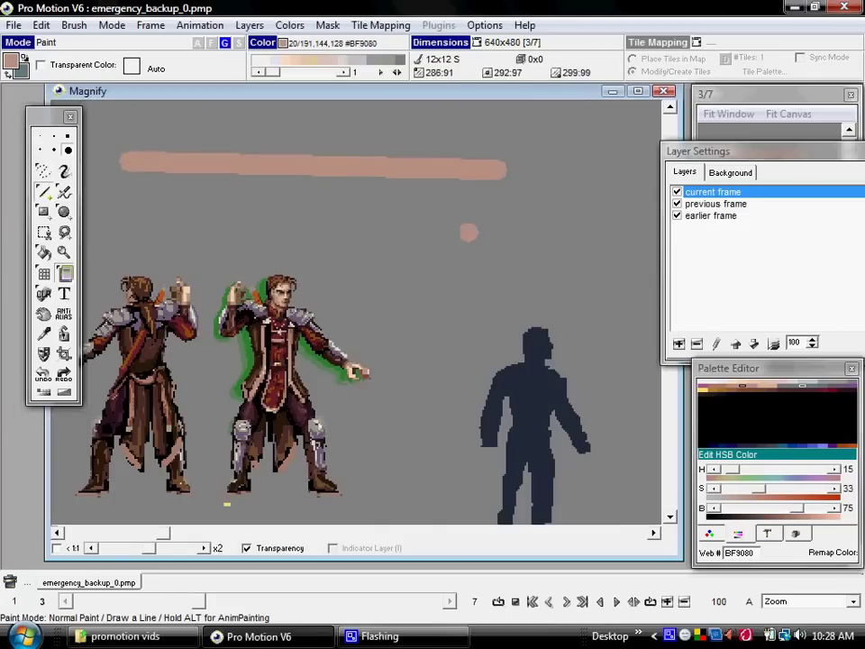
Step: Try the spray tool across the upper part of the canvas, and undo the spraying
click(64, 191)
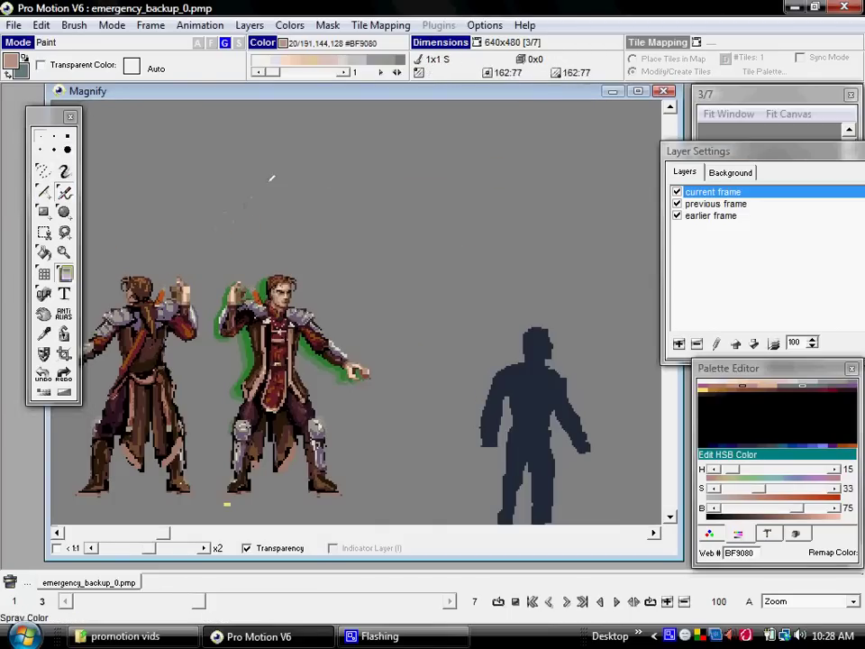
mouse_move(343, 163)
mouse_down()
mouse_move(448, 249)
mouse_move(463, 200)
mouse_move(182, 209)
mouse_move(242, 242)
mouse_up()
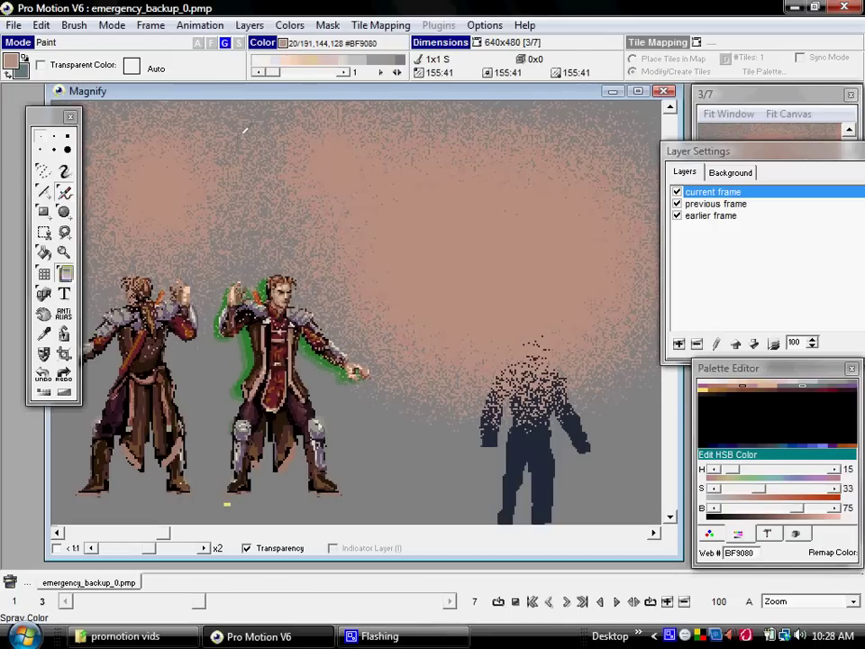
key(ctrl+z)
key(ctrl+z)
key(ctrl+z)
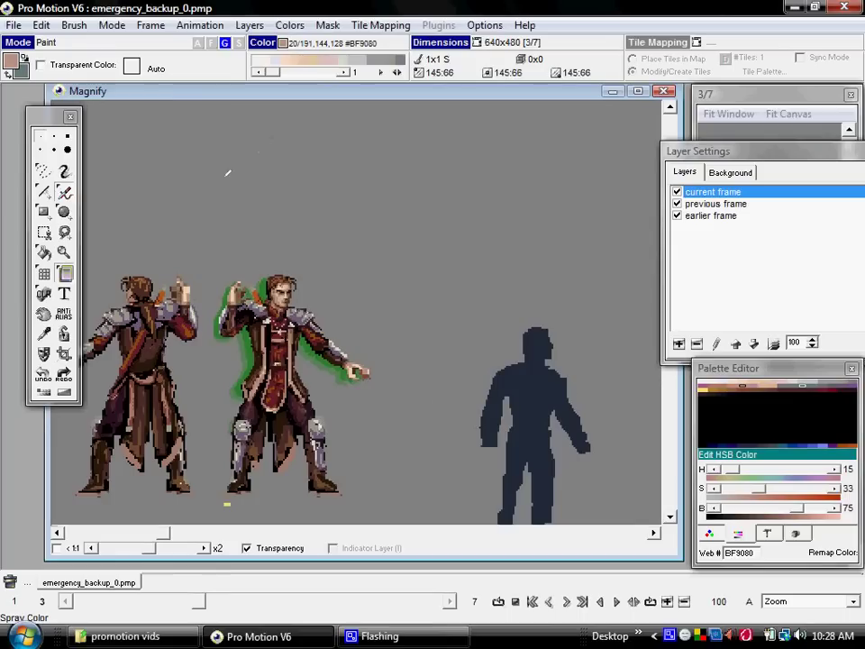
Step: Try a wide filled rectangle in the empty area above the figures, and undo it
click(44, 212)
drag(253, 137, 456, 162)
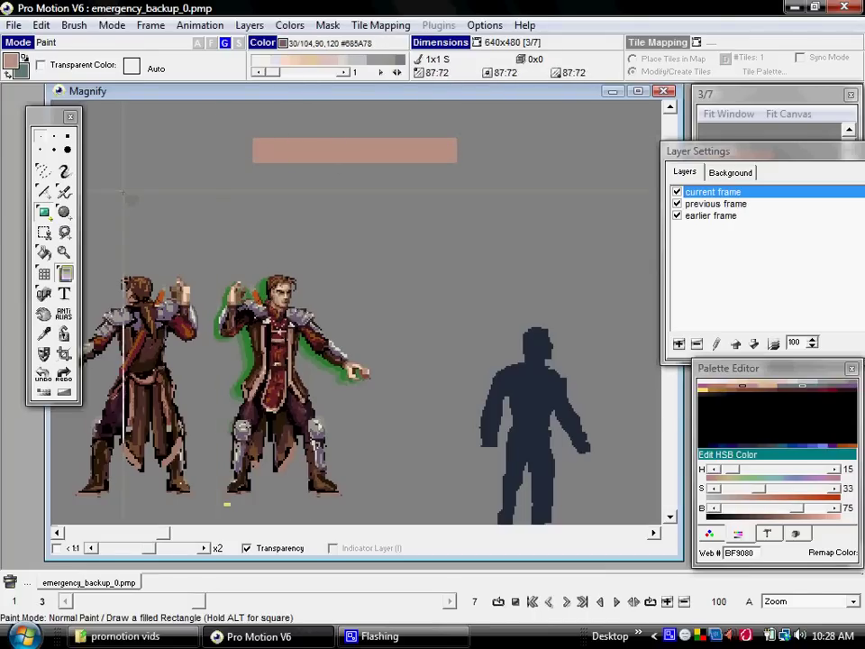
key(ctrl+z)
Step: Try a large filled circle in the empty area above the figures, and undo it
click(63, 212)
drag(239, 134, 297, 199)
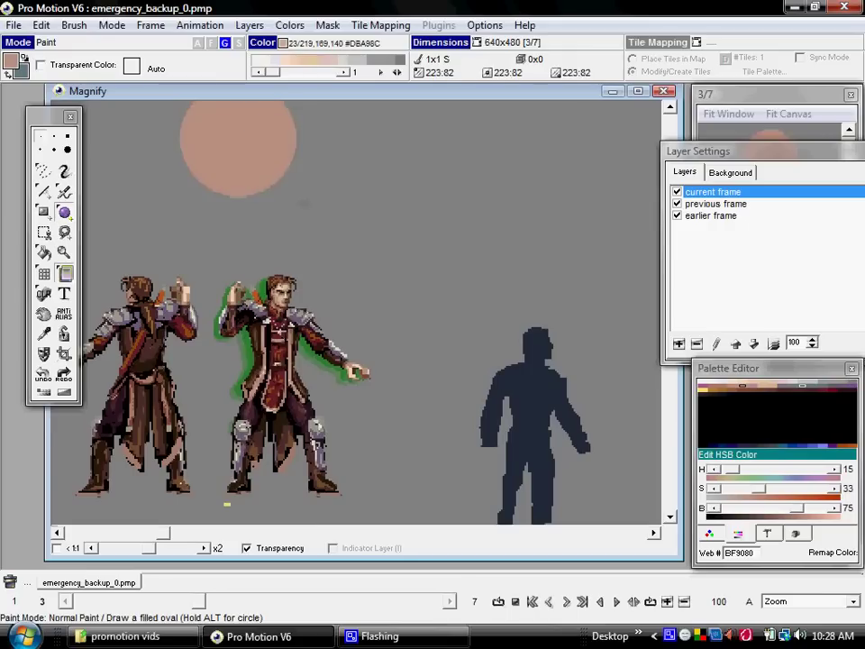
key(ctrl+z)
Step: Capture the front-facing figure's upper body as a brush with a rectangular selection
click(47, 233)
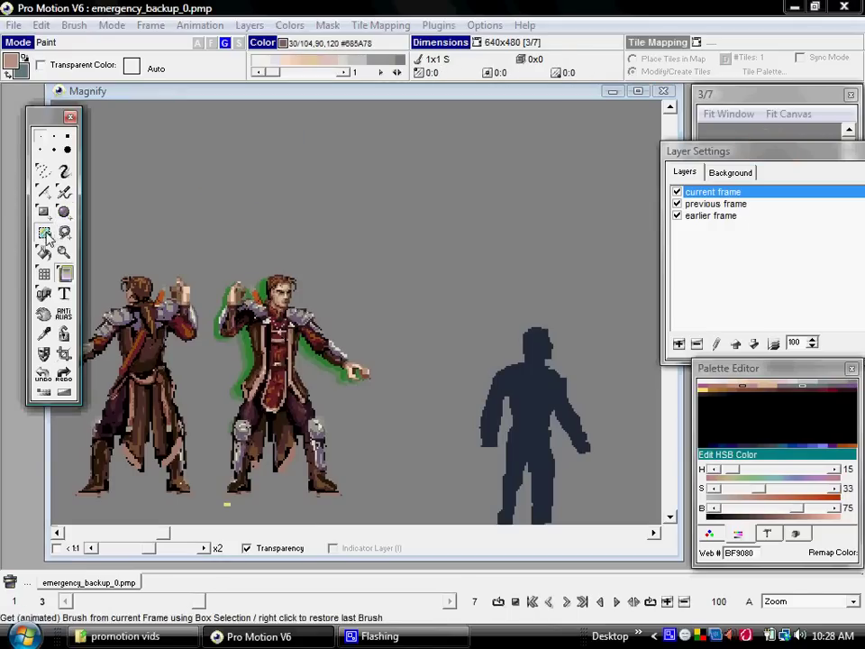
click(47, 236)
drag(191, 164, 261, 208)
key(Escape)
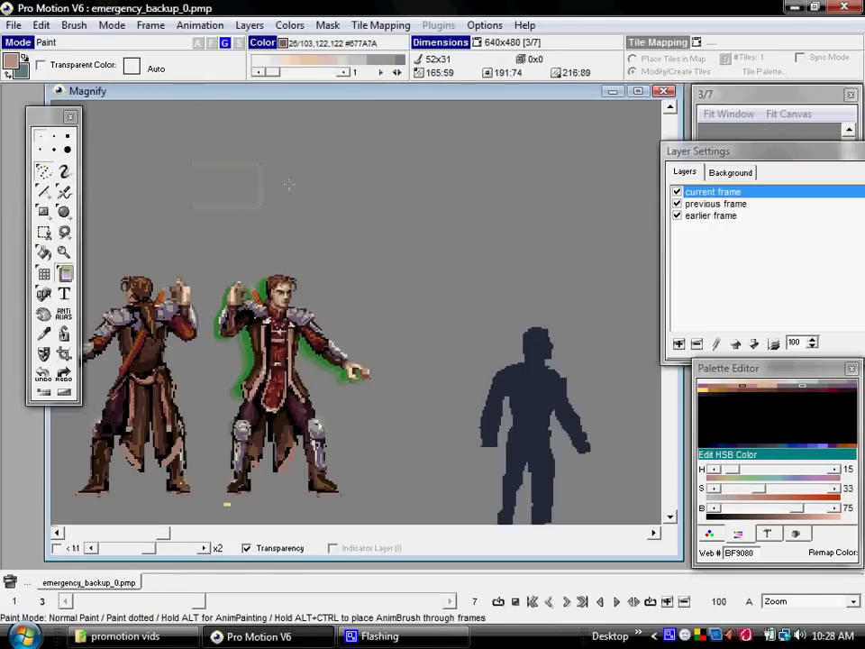
key(b)
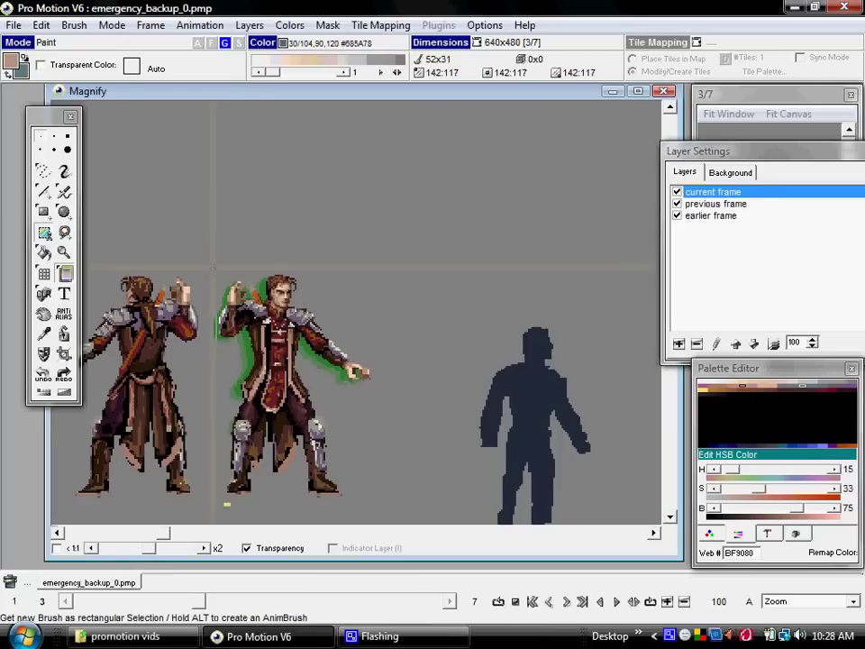
drag(243, 289, 317, 346)
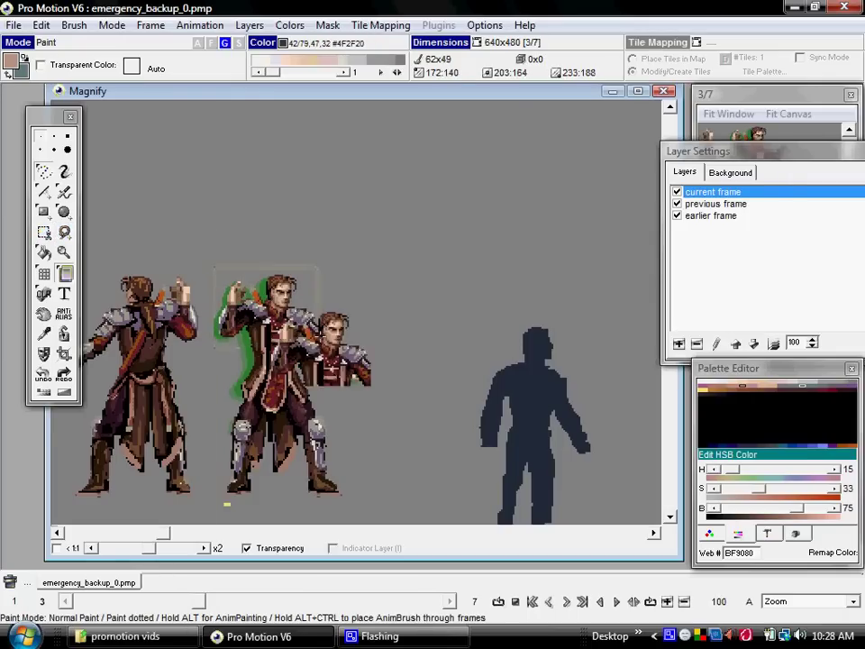
Step: Capture the front-facing figure's head, raised arm and chest as a brush with a freehand selection
key(b)
key(b)
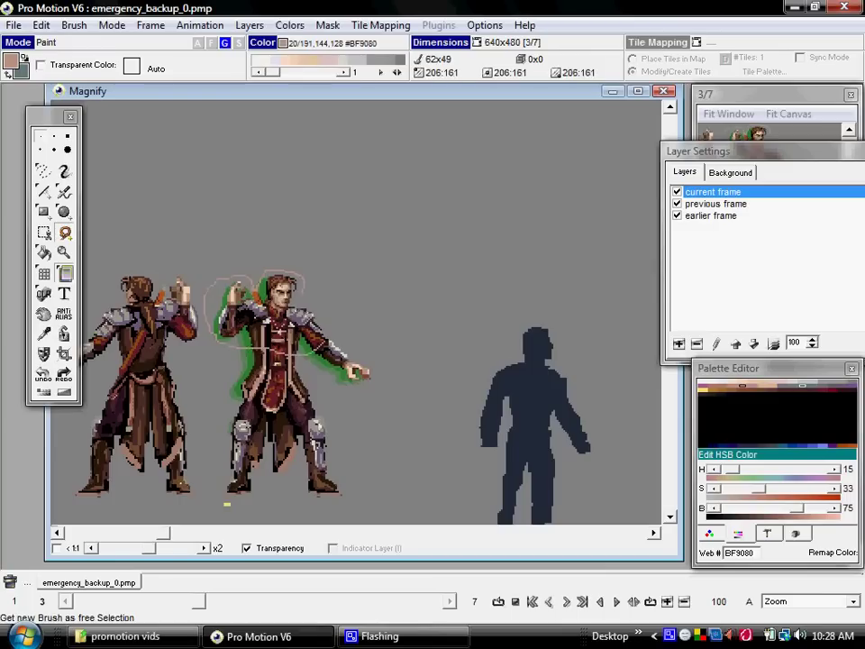
drag(288, 351, 318, 307)
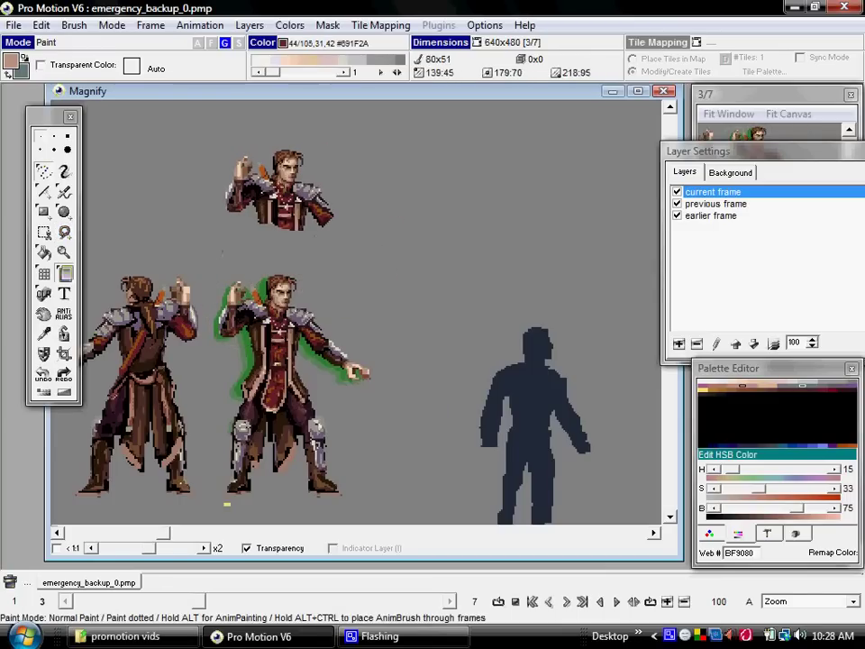
Step: Shrink the captured figure brush, and scale it back up to 74x47 pixels
key(minus)
key(minus)
key(minus)
key(minus)
key(minus)
key(minus)
key(minus)
key(minus)
key(minus)
key(minus)
key(minus)
key(minus)
key(plus)
key(plus)
key(plus)
key(plus)
key(plus)
key(plus)
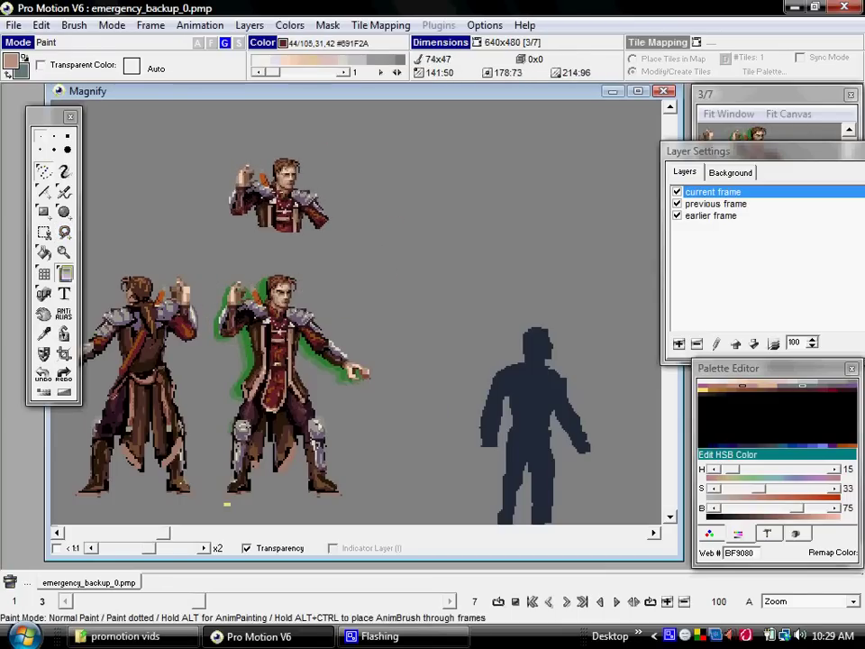
Step: Rotate the captured brush in 90-degree turns, flip it horizontally and vertically, and return to the single-pixel brush
key(z)
key(z)
key(z)
key(z)
key(z)
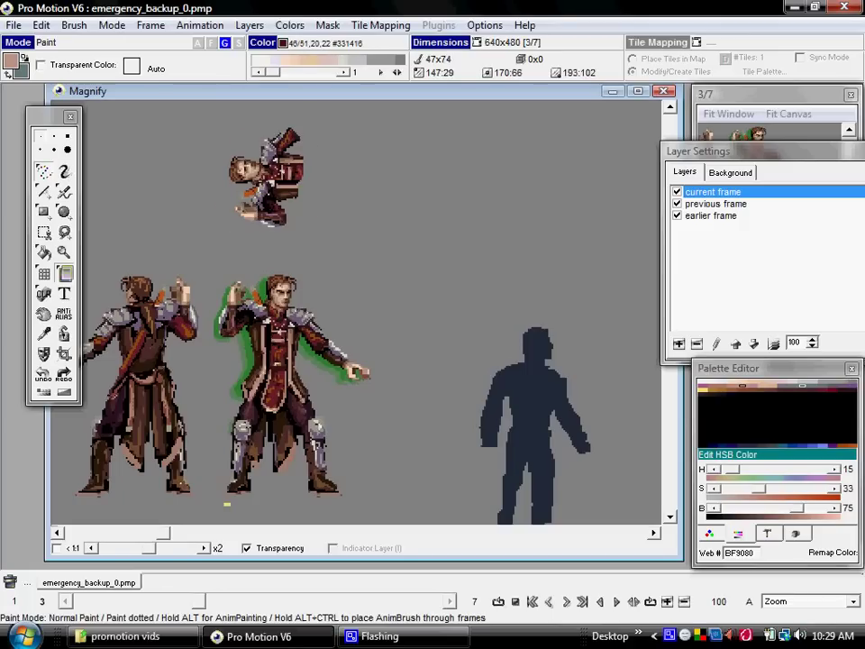
key(x)
key(x)
key(y)
key(y)
key(period)
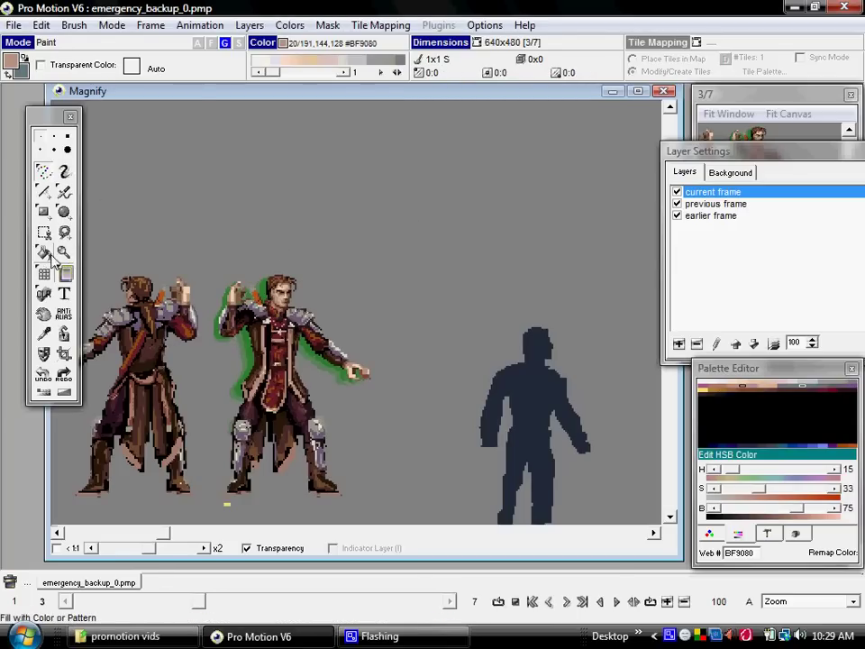
Step: Draw a closed freehand outline above the front-facing figure, fill it with the skin tone #BF9080, and undo the fill
click(64, 171)
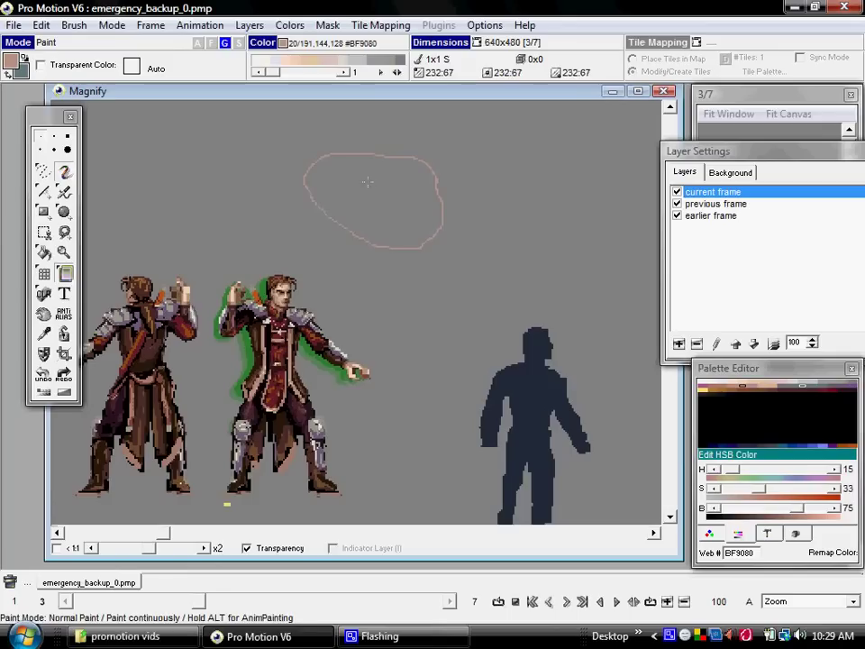
key(f)
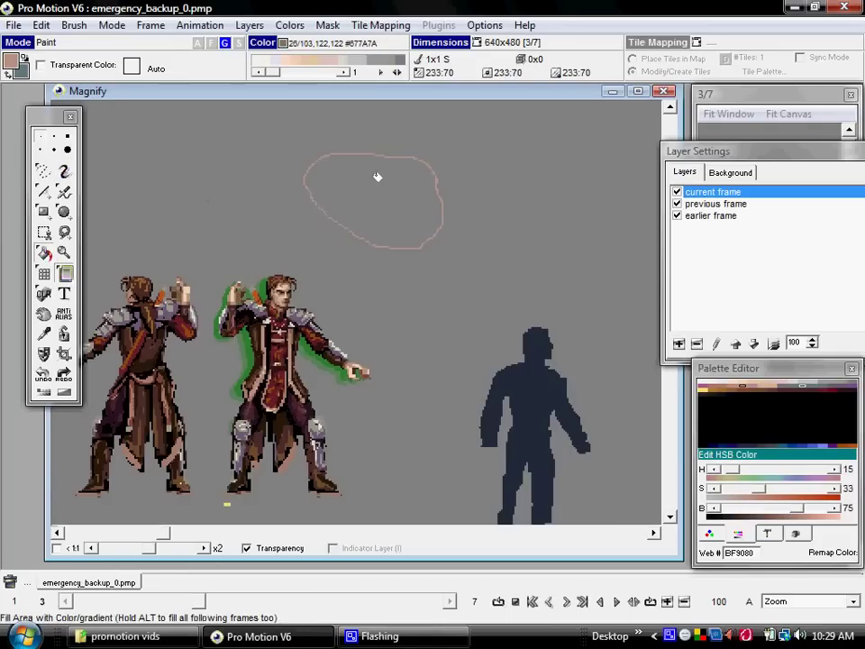
click(378, 177)
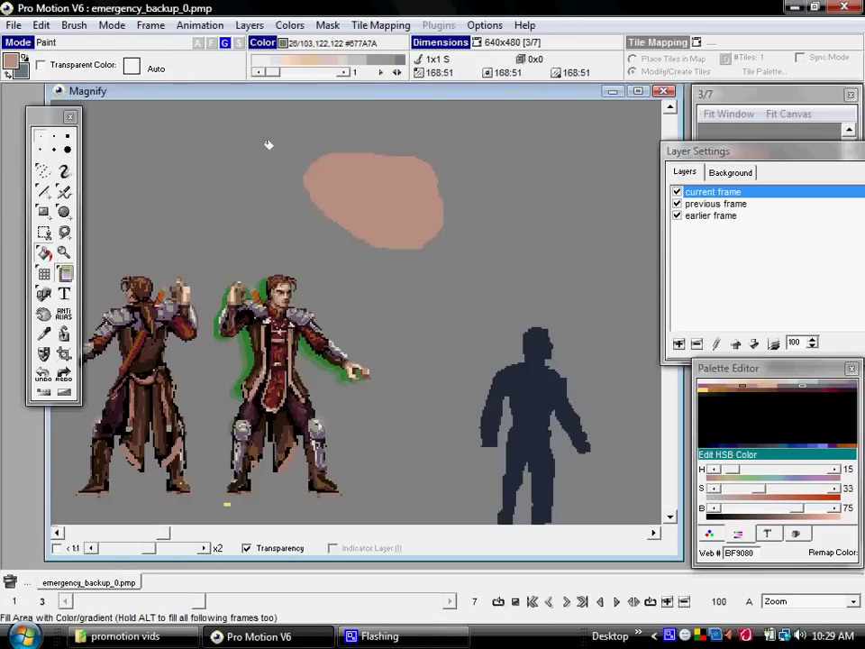
key(ctrl+z)
Step: Break the freehand outline with a small gap, flood-fill through it, and undo the fill and the outline
key(d)
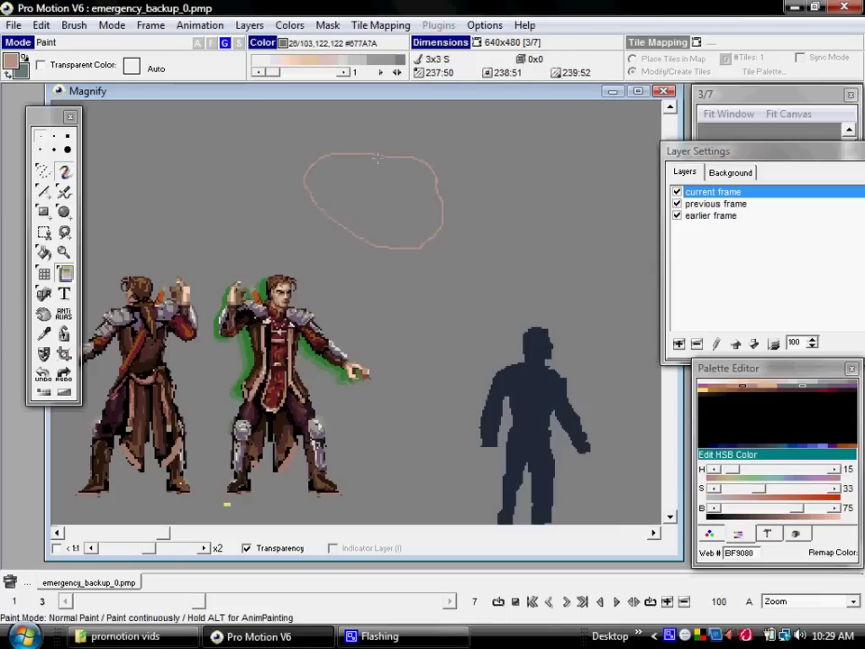
key(f)
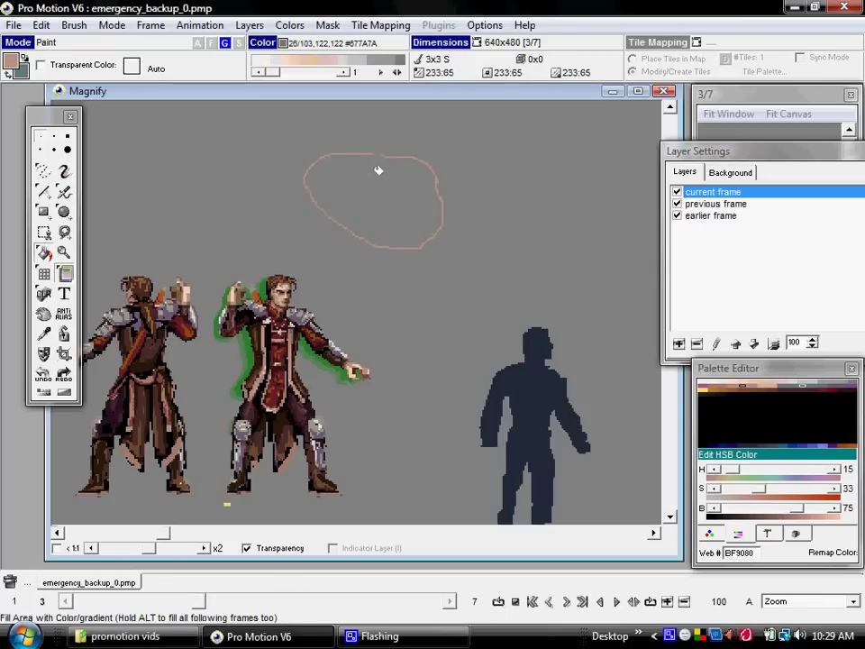
click(377, 168)
key(ctrl+z)
key(d)
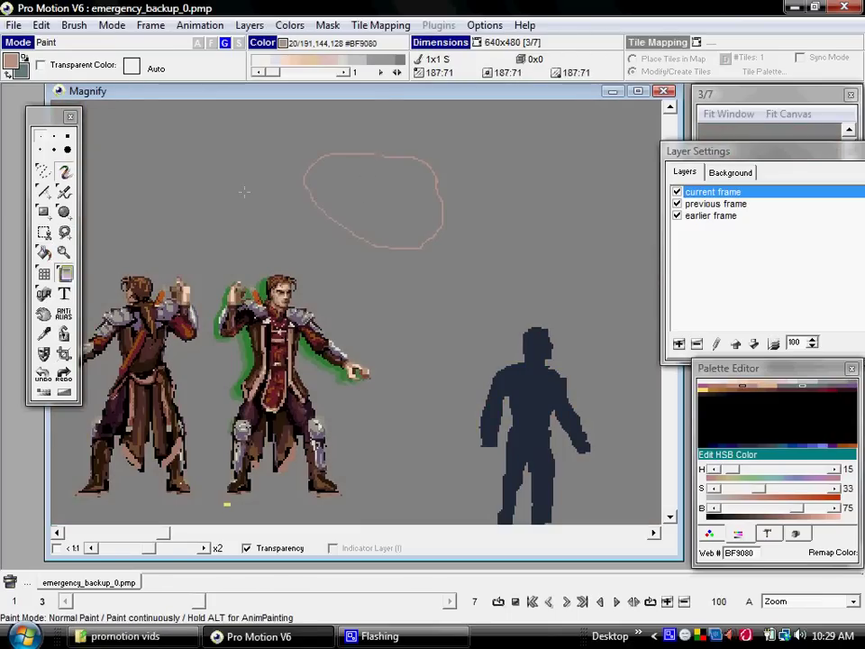
key(ctrl+z)
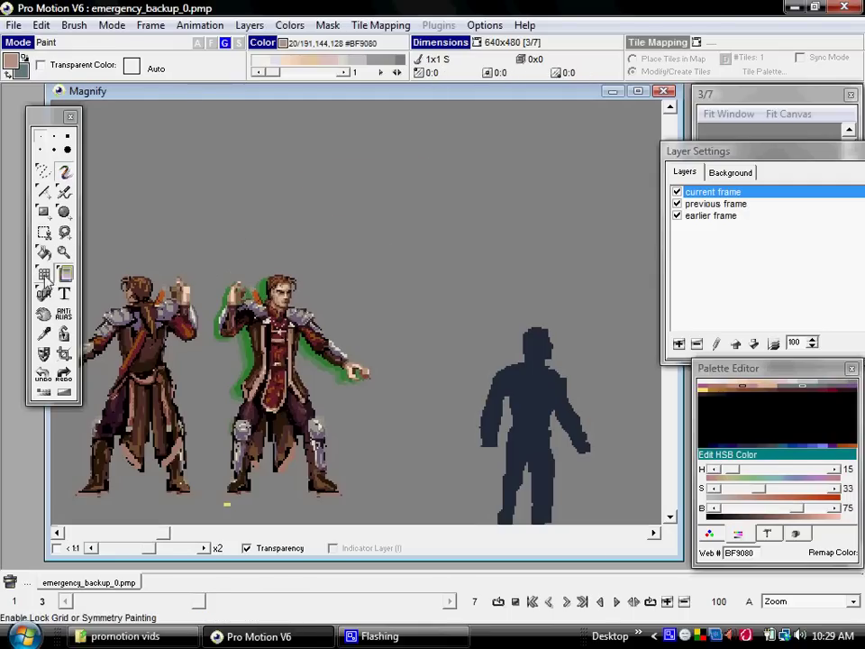
Step: Magnify the front-facing figure's raised hand and head up to x16 with the zoom tool
click(64, 253)
click(266, 299)
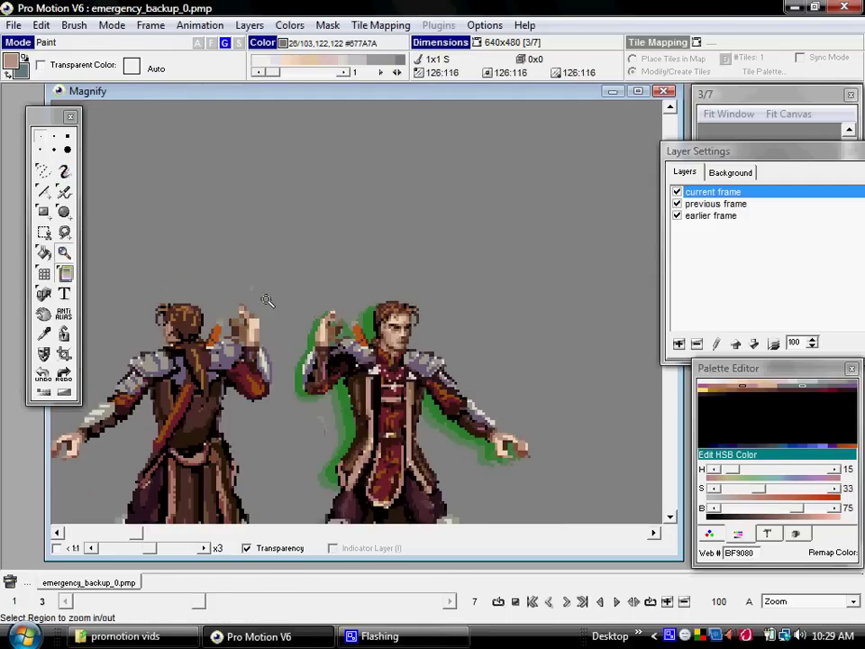
click(413, 380)
drag(235, 207, 521, 434)
drag(249, 170, 461, 306)
click(287, 242)
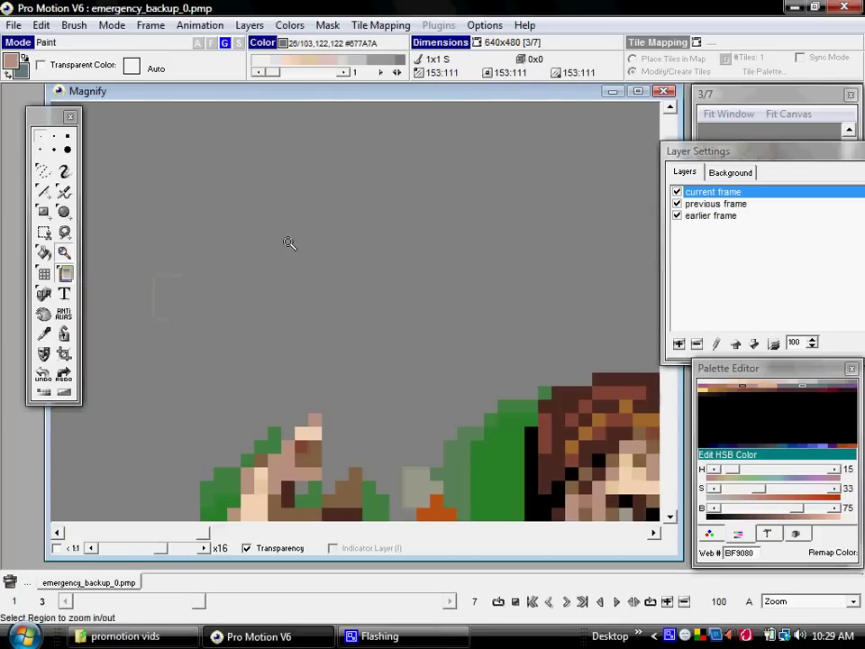
Step: Zoom back out to x1 so the whole canvas is in view
double_click(64, 252)
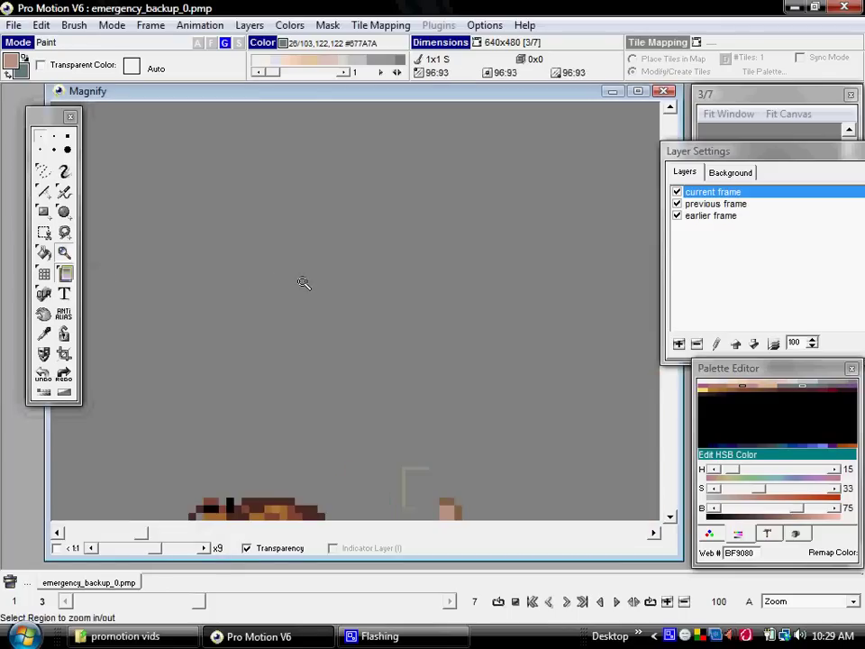
click(361, 285)
click(363, 284)
click(360, 286)
scroll(390, 270, down, 10)
scroll(360, 274, up, 1)
scroll(357, 276, down, 1)
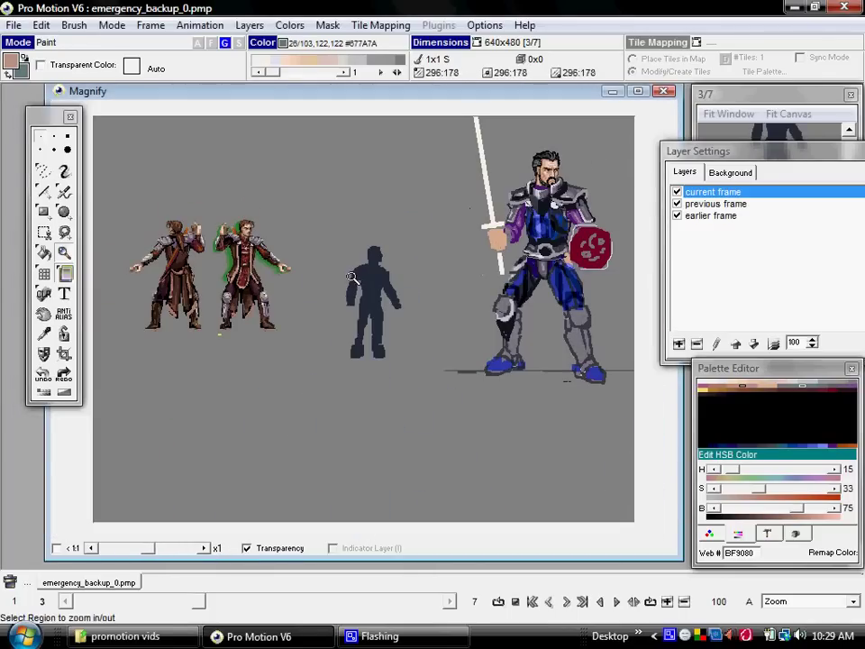
Step: Switch to continuous freehand painting and zoom the canvas in and out, ending at x2
click(64, 171)
scroll(242, 236, up, 4)
scroll(231, 256, down, 4)
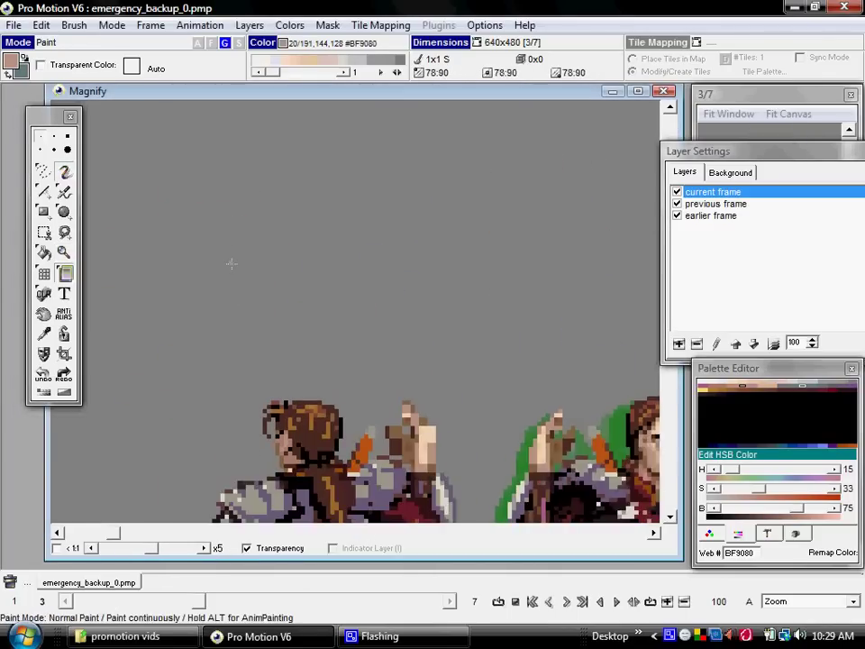
scroll(231, 233, up, 1)
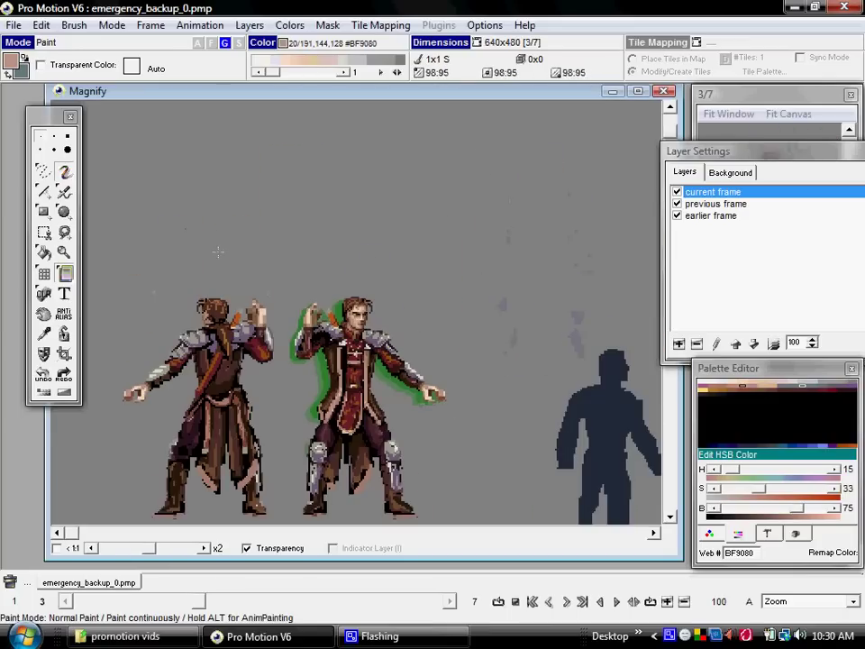
Step: Create a text brush reading "gfgasfdg vgfdgs" in Arno Pro at size 23, stamp it above the figures, and undo the stamp
click(65, 297)
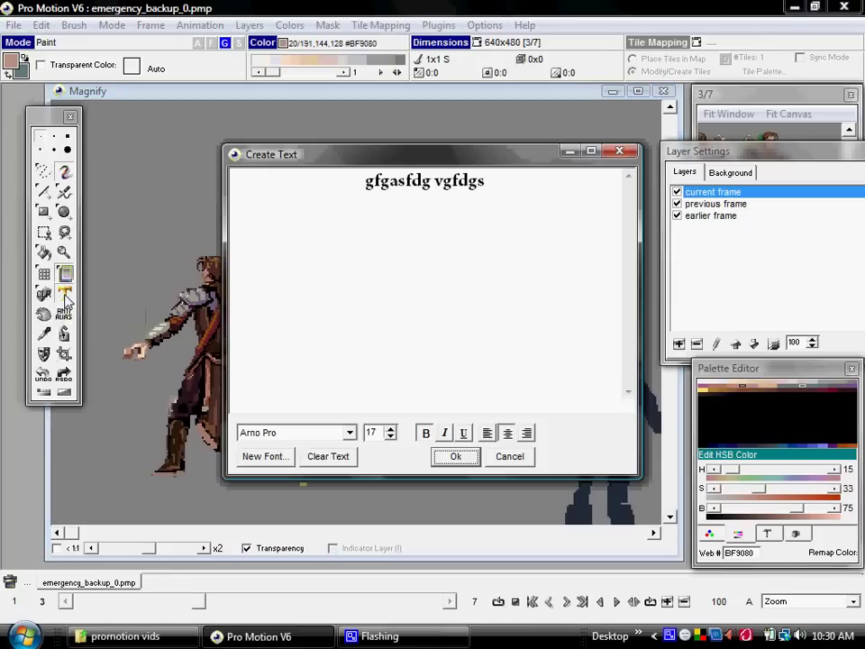
click(390, 429)
click(390, 428)
click(390, 429)
click(390, 429)
click(390, 429)
click(390, 429)
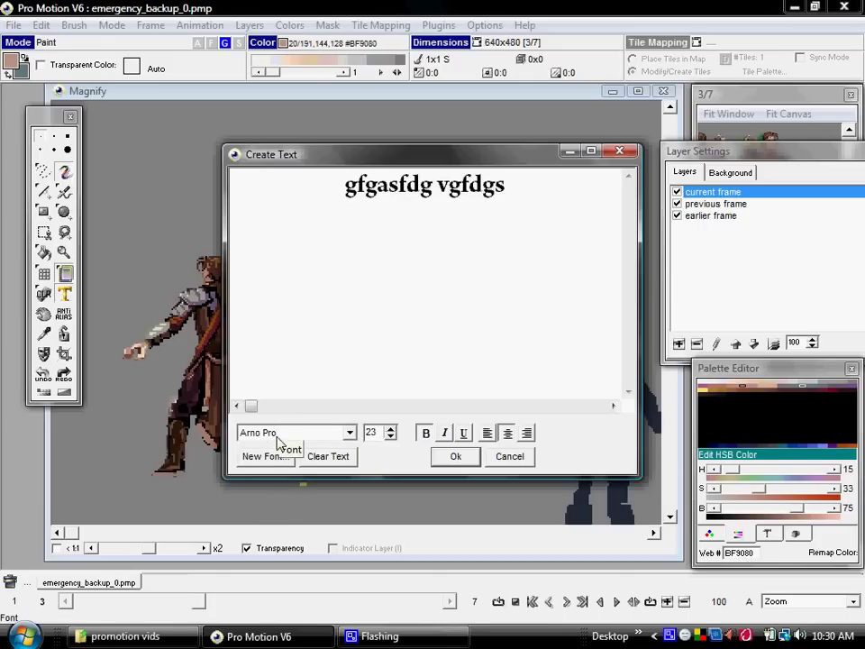
click(456, 457)
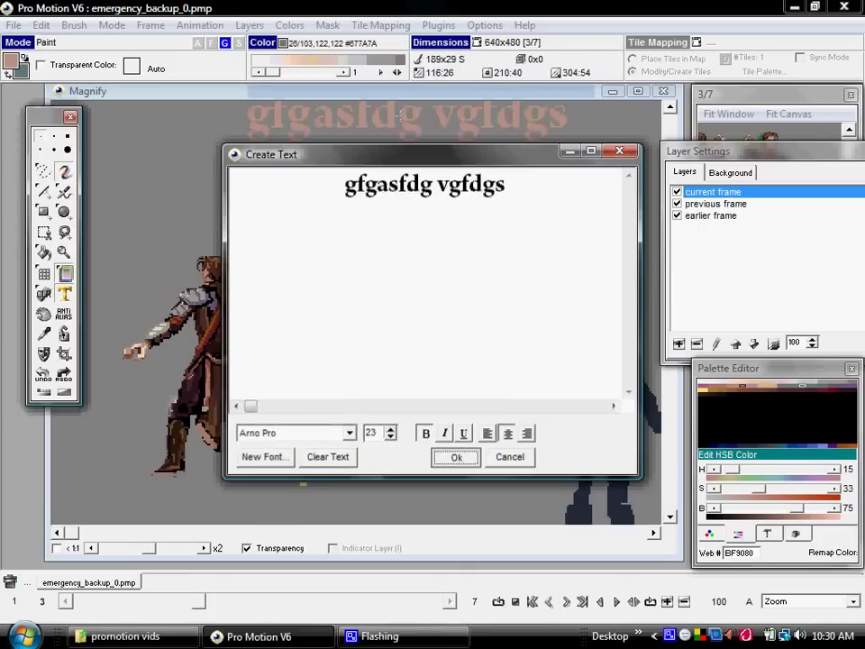
click(361, 160)
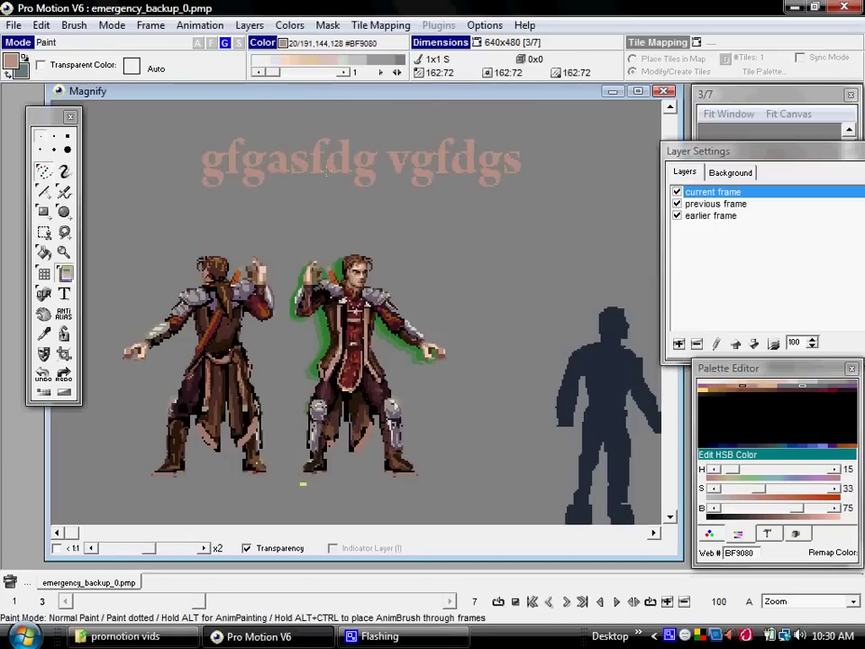
key(ctrl+z)
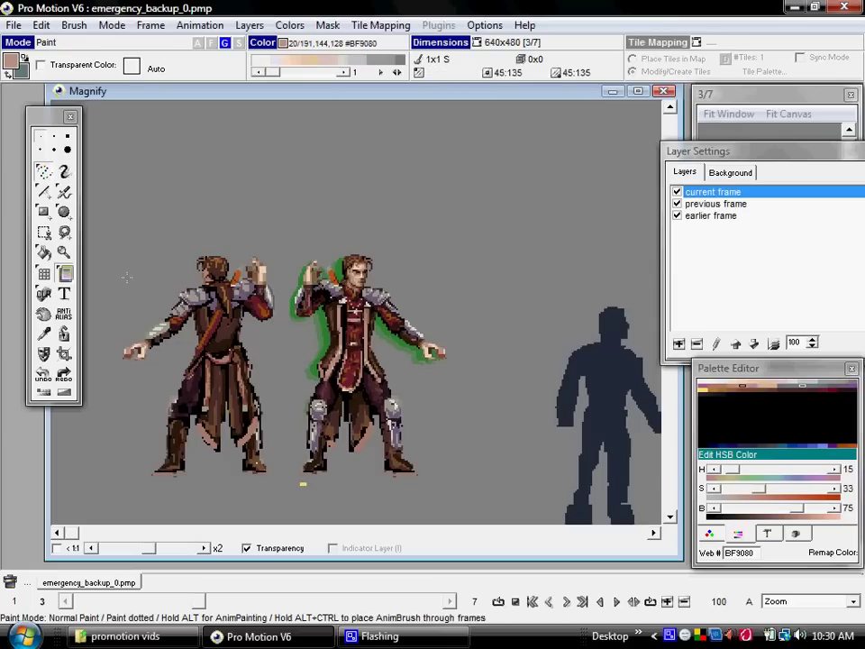
Step: Pan the two figures around the canvas with the hand tool, zooming out and back in
click(43, 315)
drag(267, 199, 249, 174)
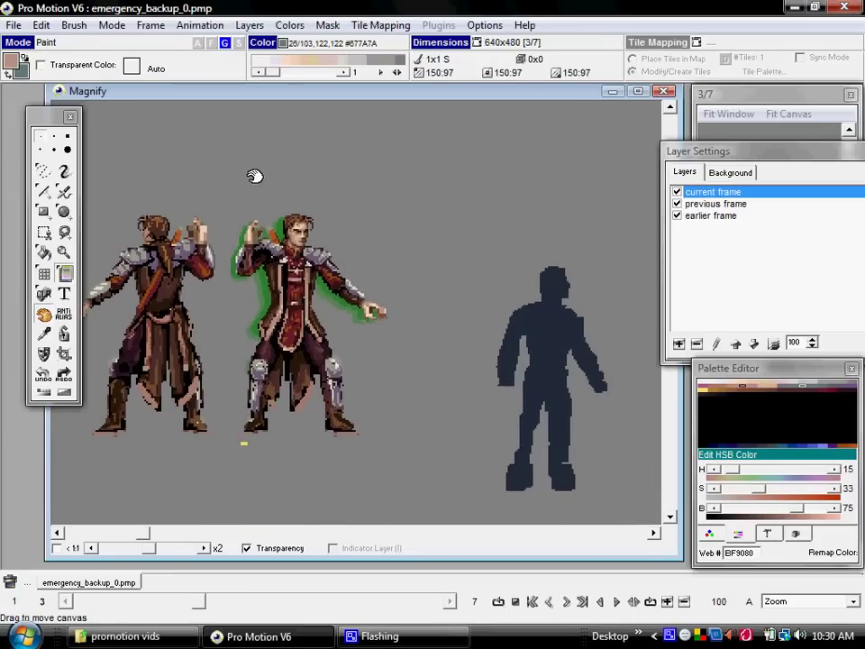
scroll(275, 220, down, 1)
scroll(227, 221, up, 2)
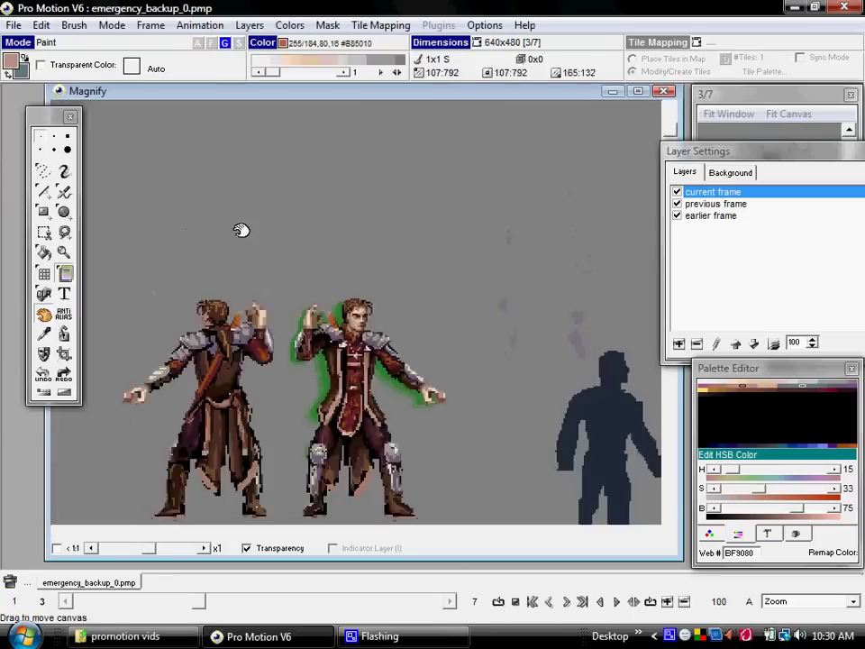
Step: Move the x4 view between the front-facing figure and the dark silhouette, and bring the front-facing figure's head to the middle
key(Right)
key(Right)
key(Down)
key(Down)
key(Down)
key(Down)
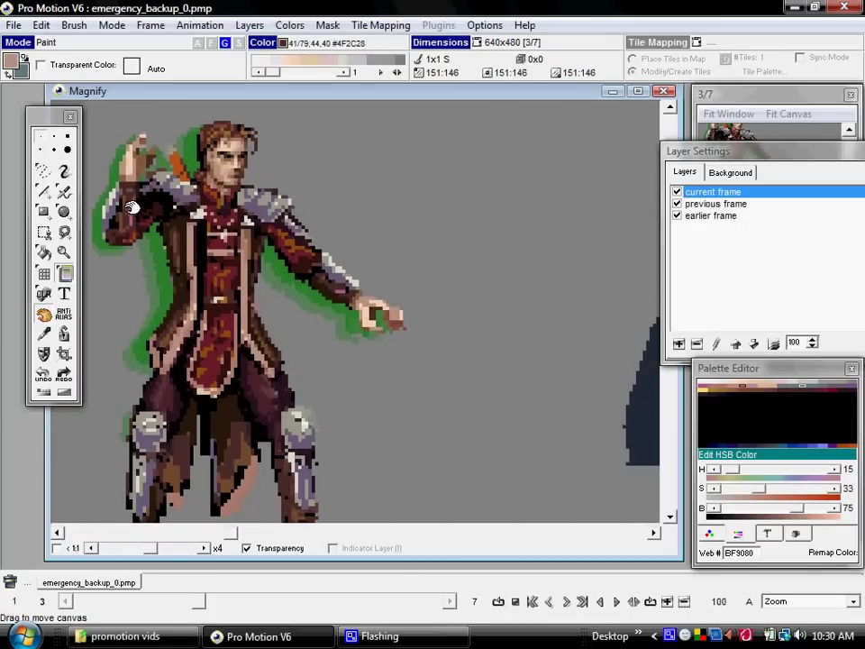
key(n)
key(n)
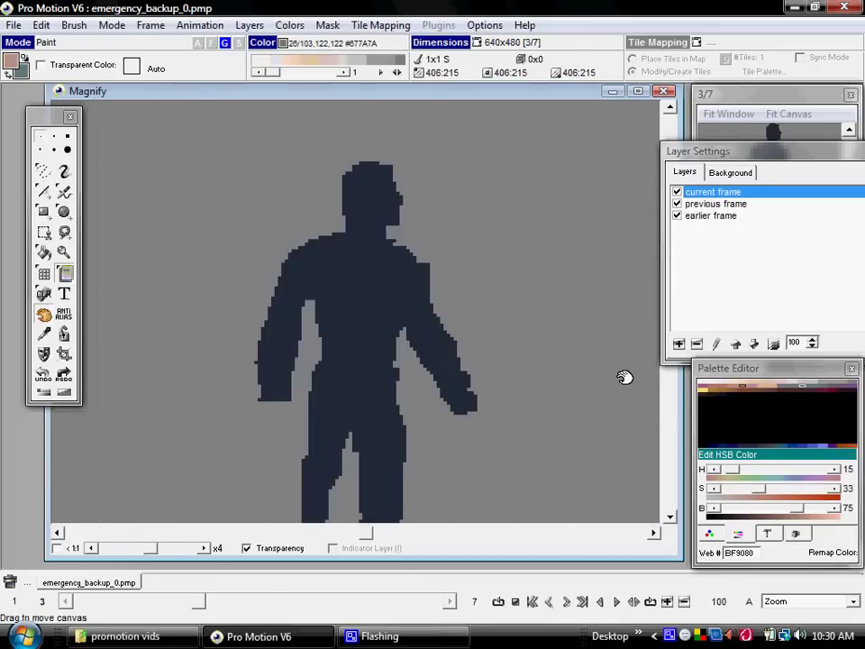
drag(233, 169, 329, 262)
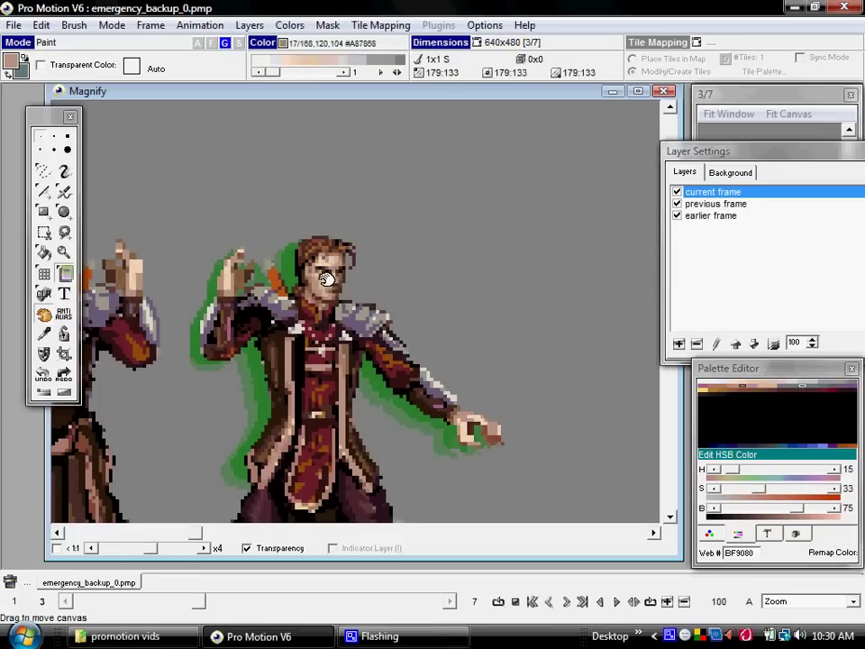
Step: Draw a diagonal anti-aliased freehand stroke beside the front-facing figure's head, and undo it
key(d)
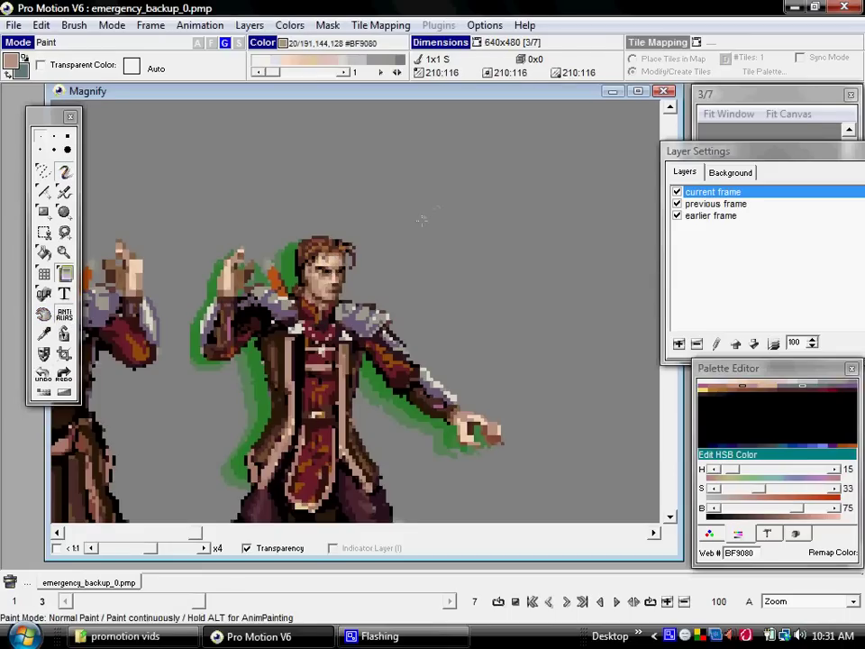
drag(393, 234, 347, 171)
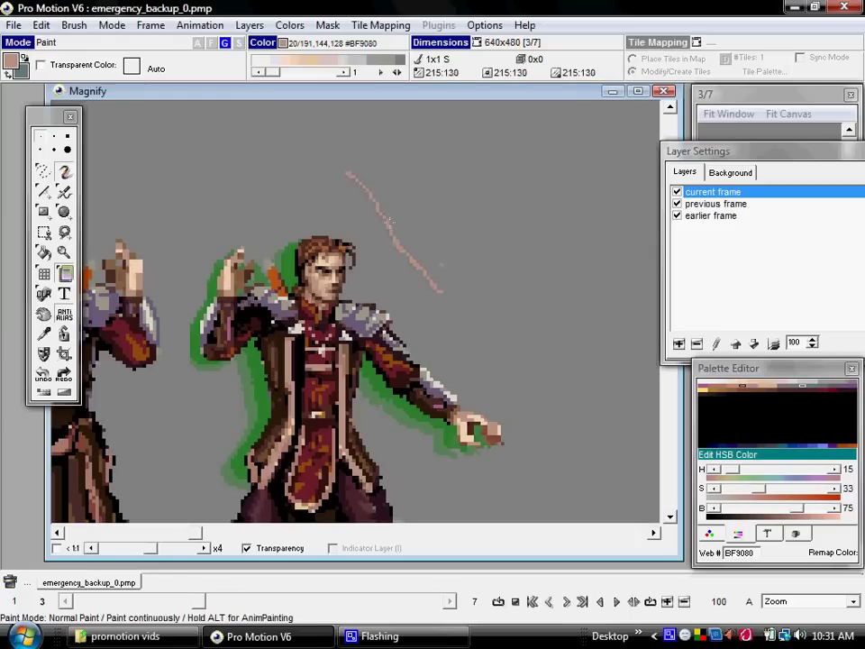
key(ctrl+z)
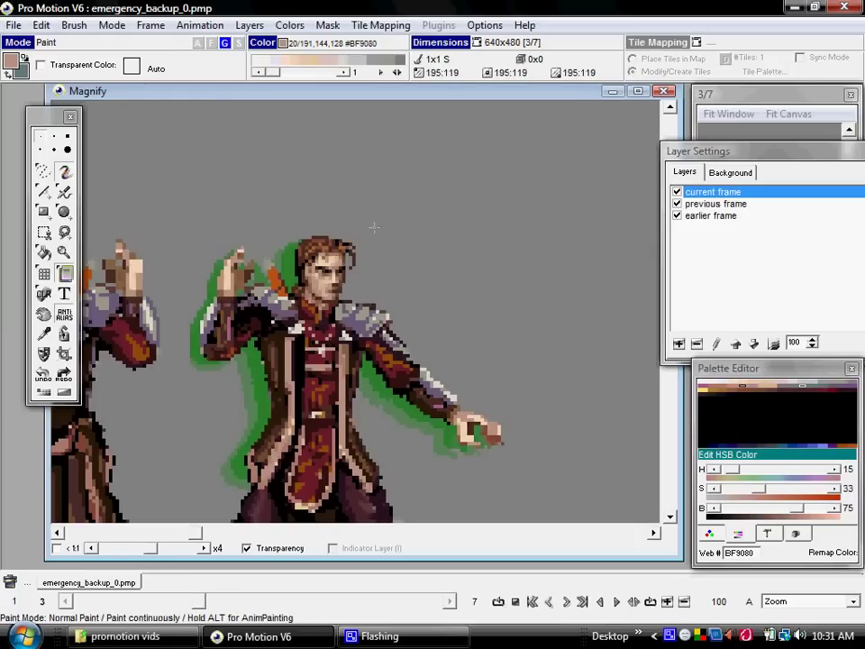
Step: Start acquiring colours from the current frame
click(44, 334)
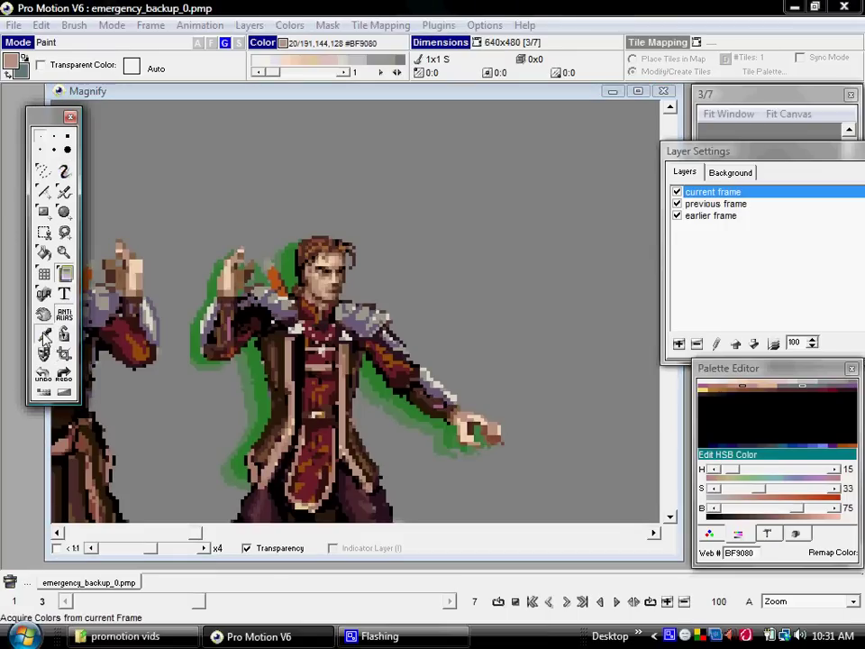